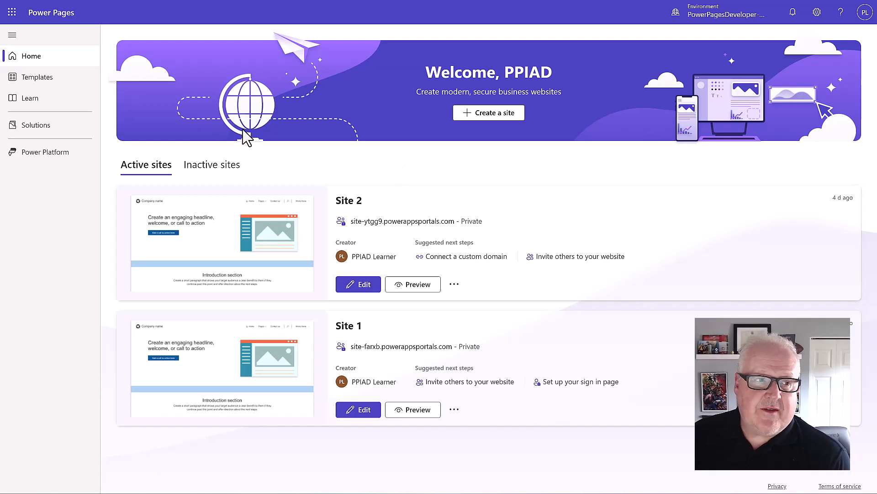
# Open Site 2 (Contoso Coffee) for editing in the design studio
pyautogui.click(364, 285)
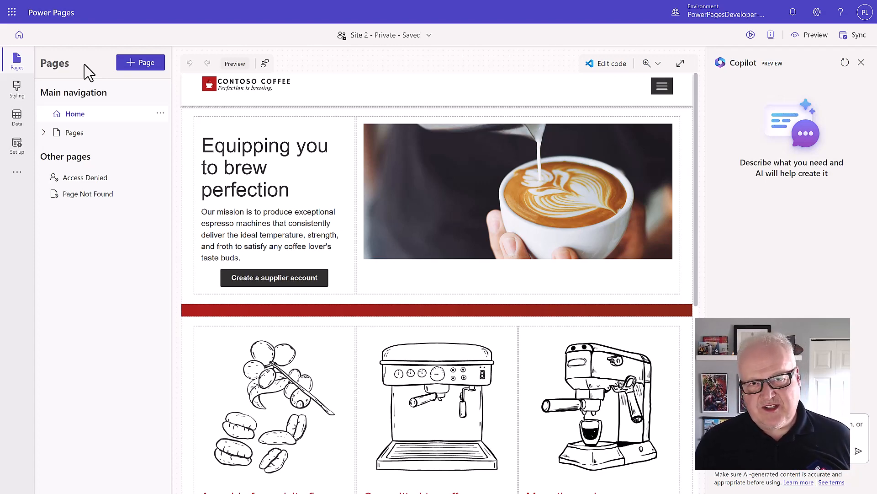
# Add a blank page named 'Machine Order Details', excluded from the main navigation
pyautogui.click(139, 64)
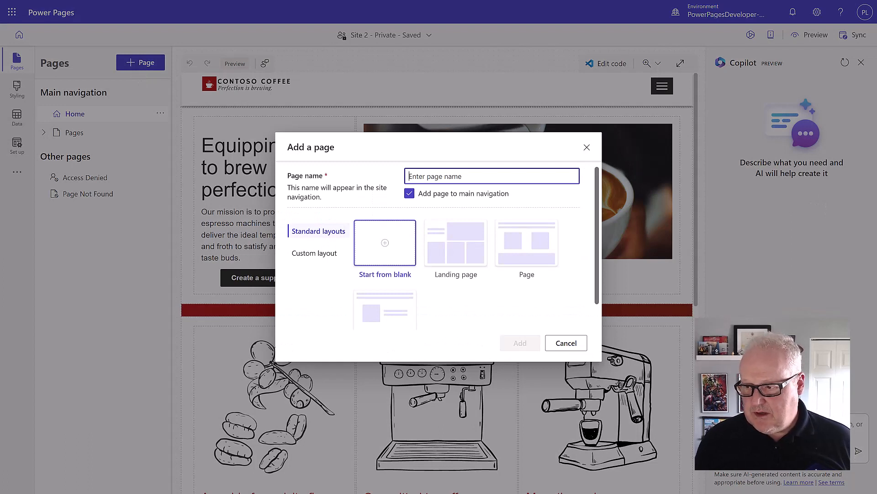
pyautogui.write('Machine Order Details')
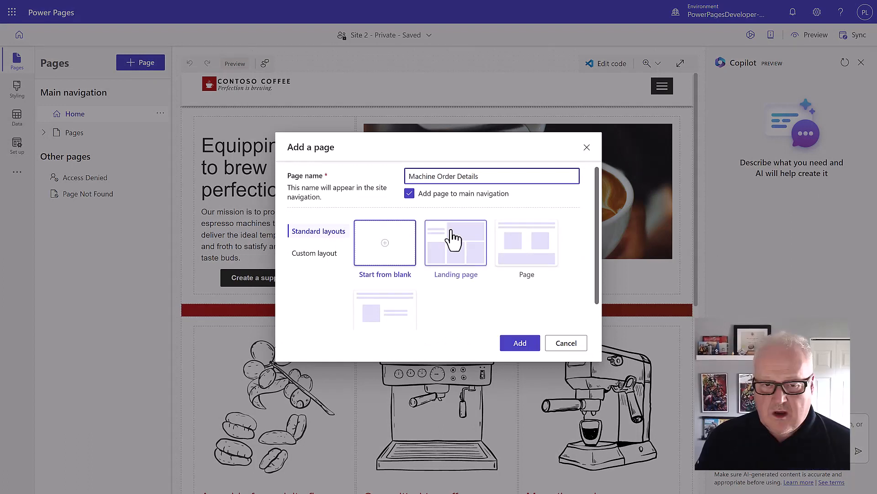
pyautogui.click(410, 194)
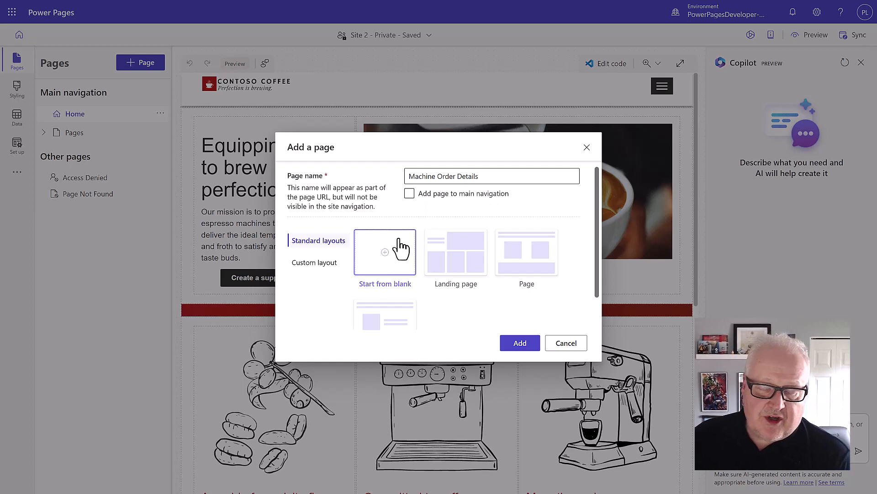
pyautogui.click(523, 346)
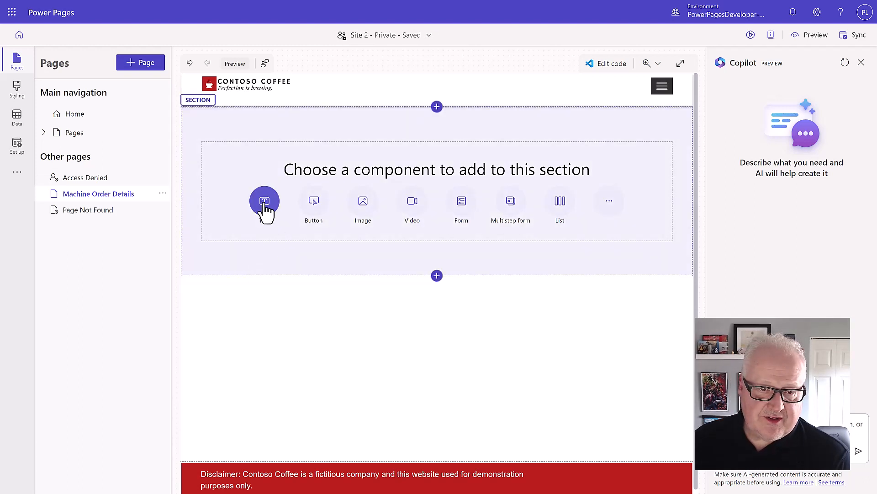
# Add a Heading 1 text component reading 'Order Details'
pyautogui.click(265, 203)
pyautogui.click(291, 139)
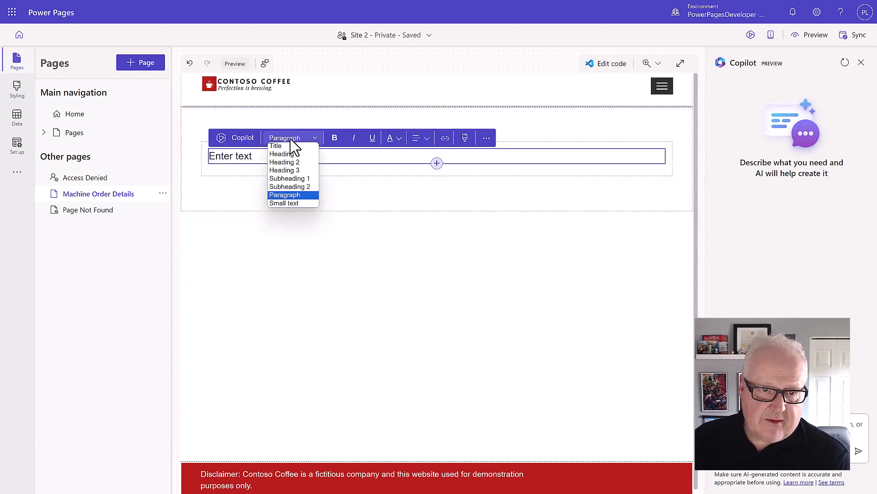
pyautogui.click(287, 154)
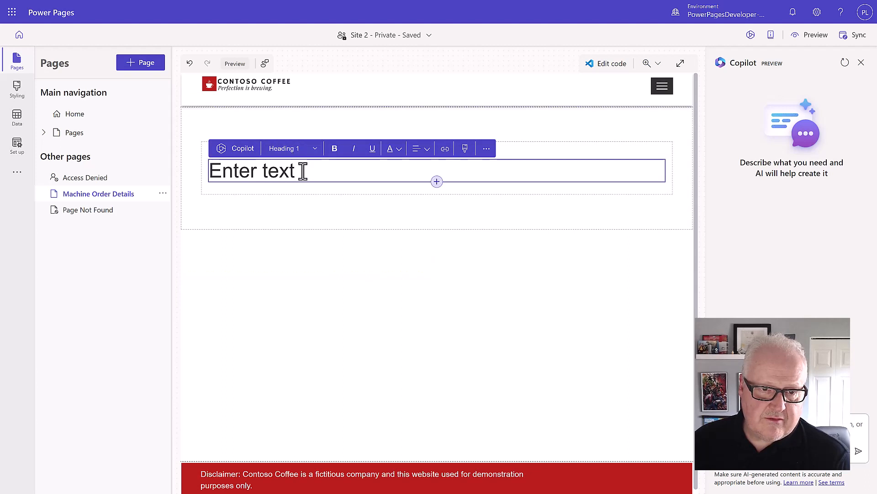
pyautogui.moveTo(298, 171); pyautogui.dragTo(212, 170)
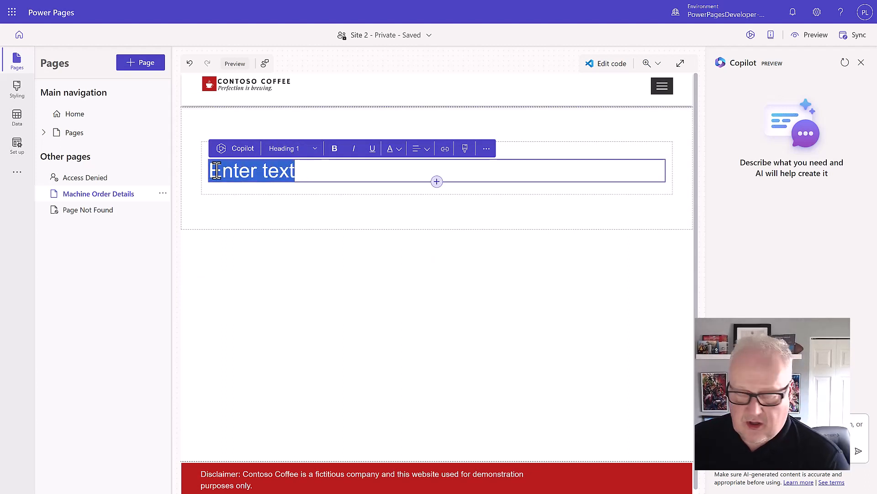
pyautogui.write('Order Details')
pyautogui.click(433, 186)
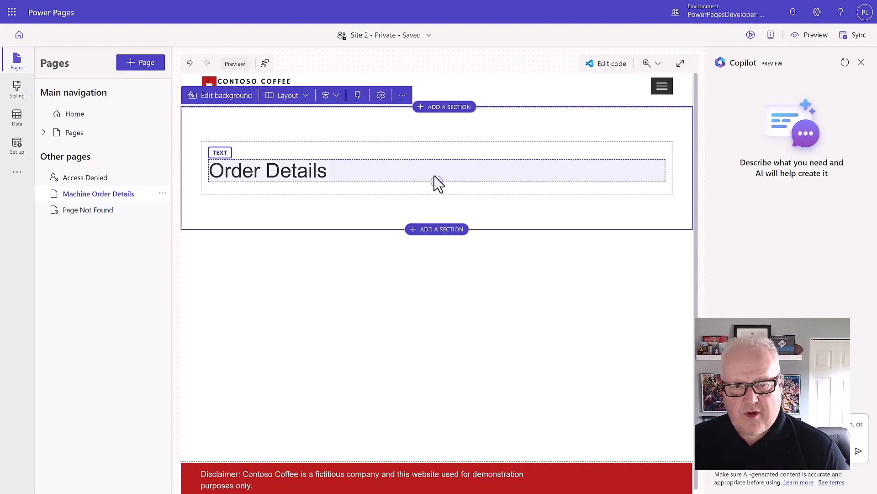
# Insert a spacer component below the Order Details heading
pyautogui.click(438, 182)
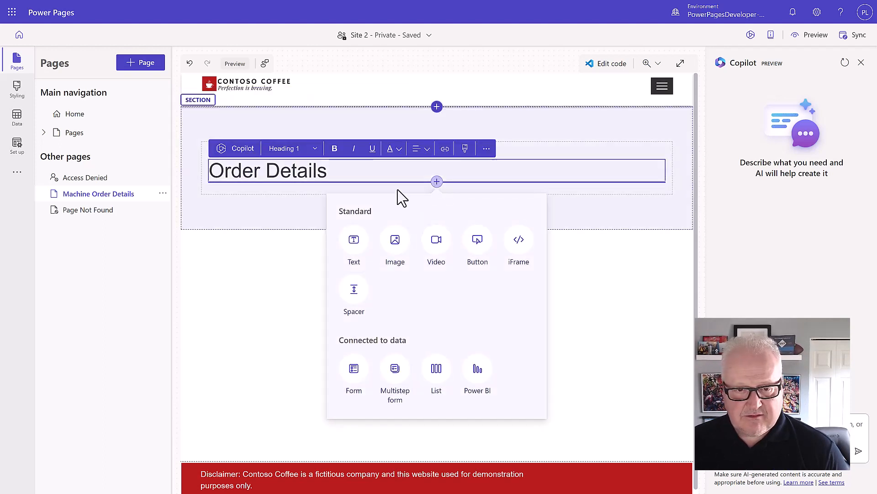
pyautogui.click(355, 289)
pyautogui.click(436, 196)
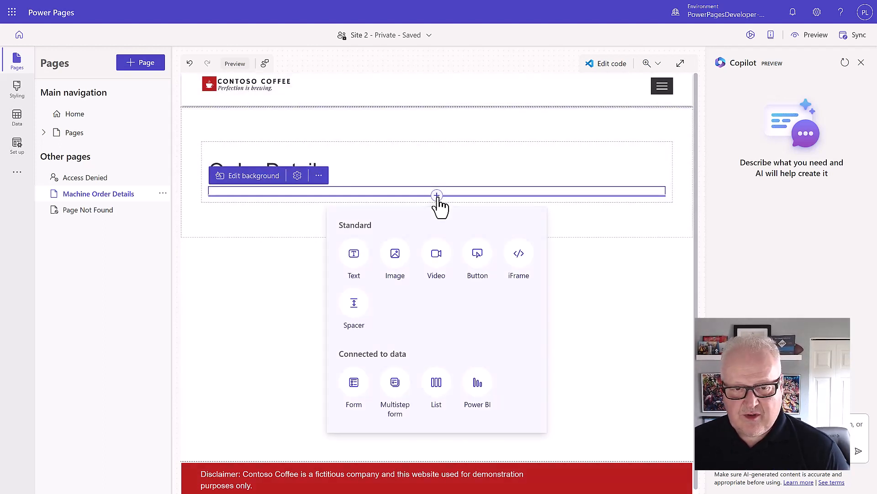
# Start a new form on the Machine Order table based on Supplier Form
pyautogui.click(354, 387)
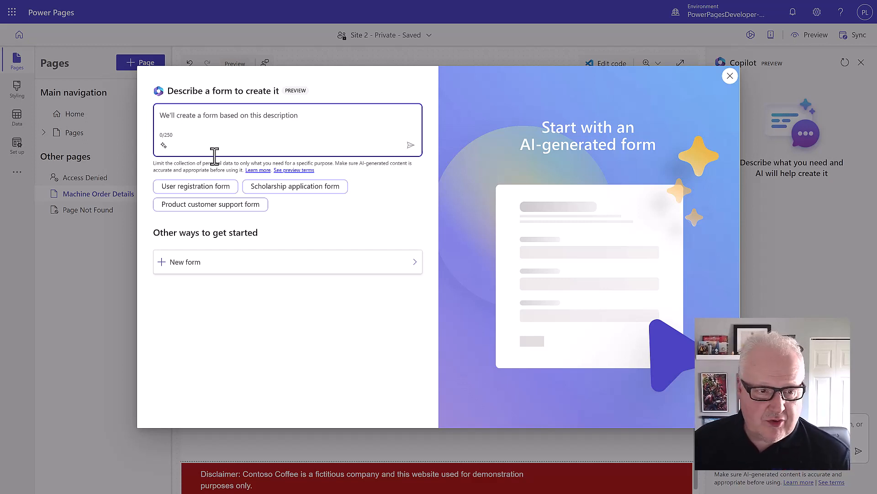
pyautogui.click(191, 265)
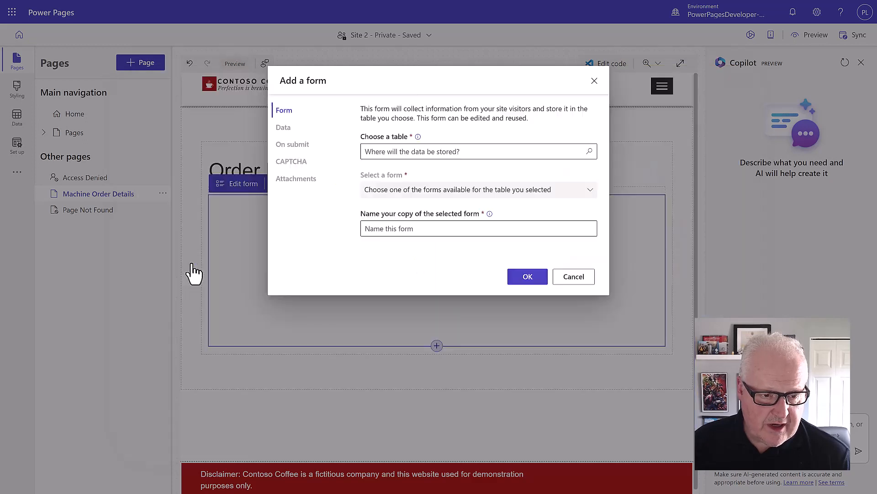
pyautogui.click(399, 151)
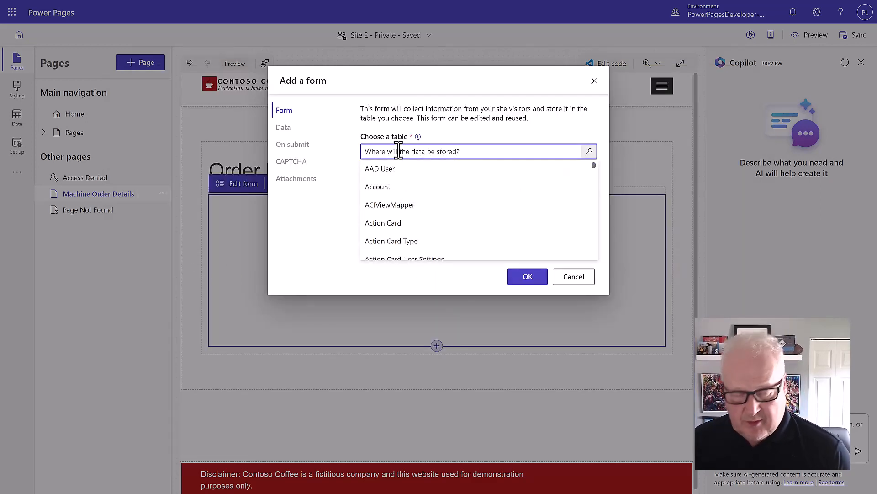
pyautogui.write('machin')
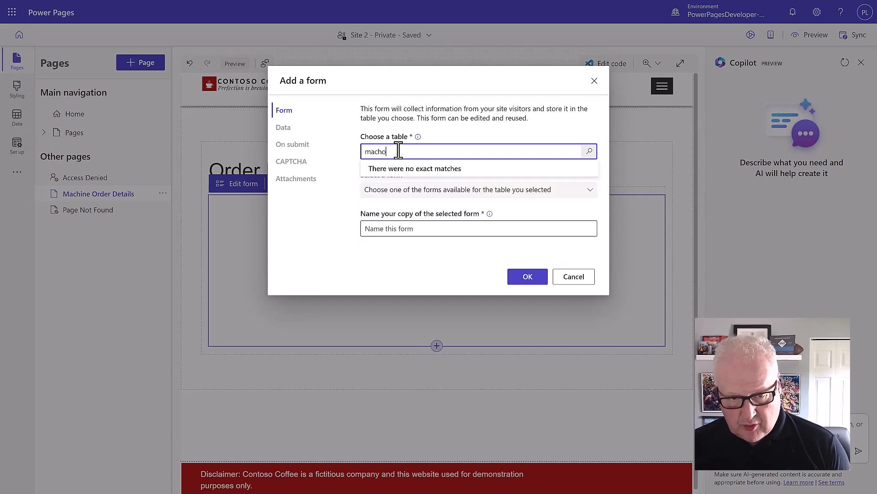
pyautogui.click(400, 170)
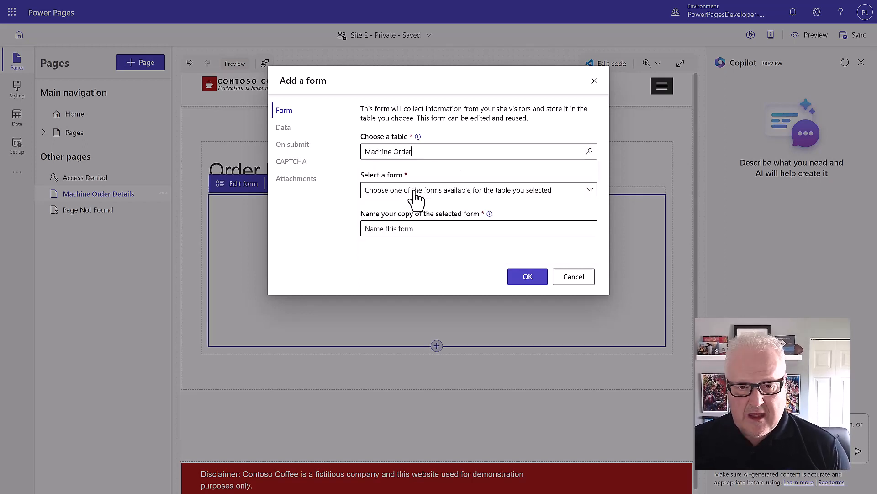
pyautogui.click(414, 191)
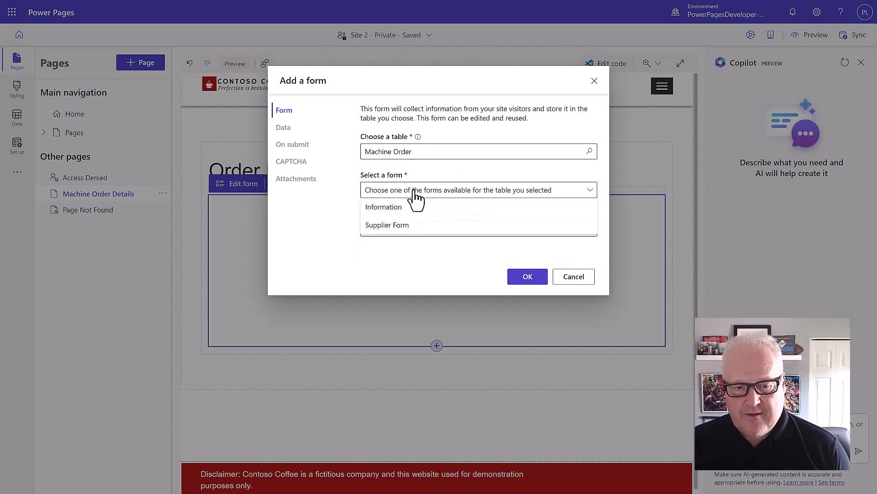
pyautogui.click(409, 226)
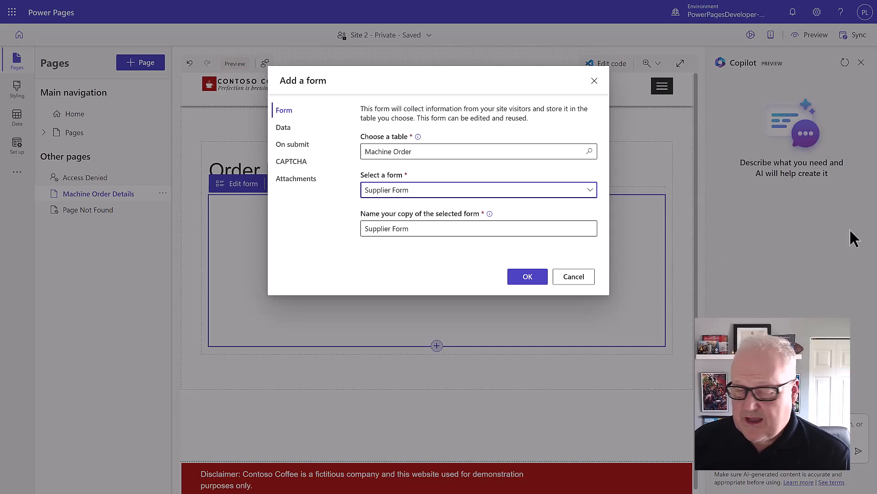
# Rename the form copy to 'Edit - Supplier Form'
pyautogui.click(413, 230)
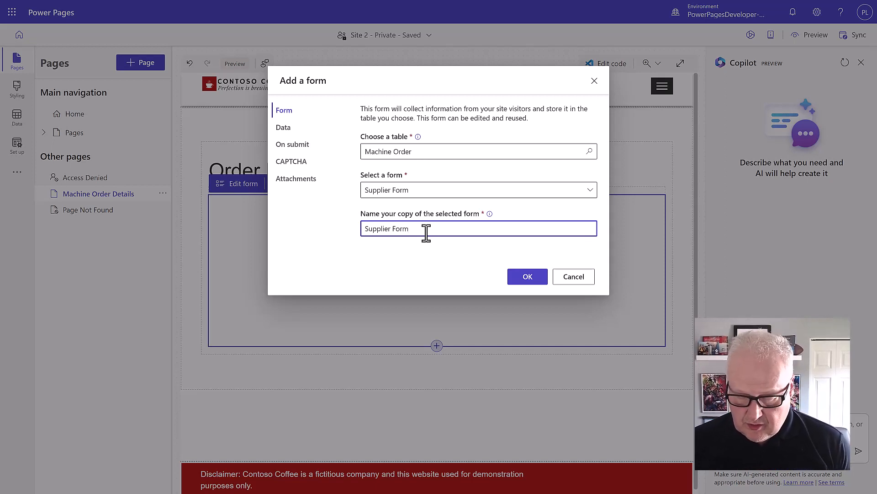
pyautogui.press('Home')
pyautogui.write('/')
pyautogui.press('BackSpace')
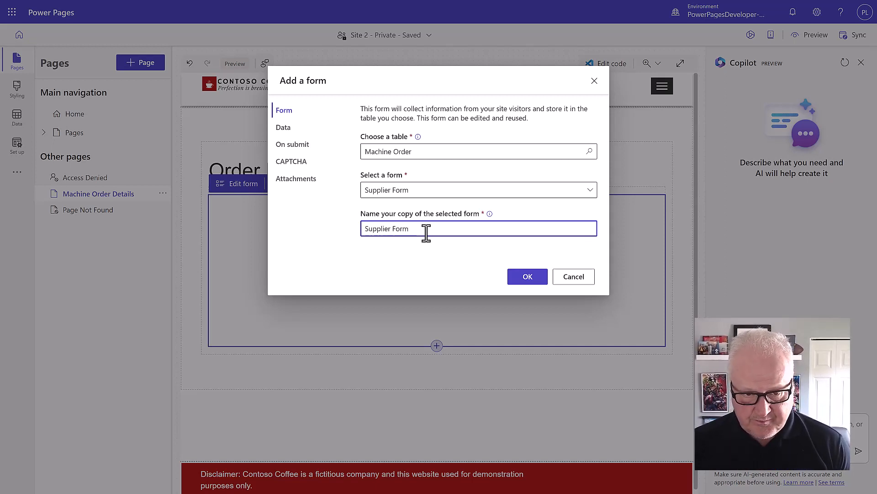
pyautogui.write('Edit -')
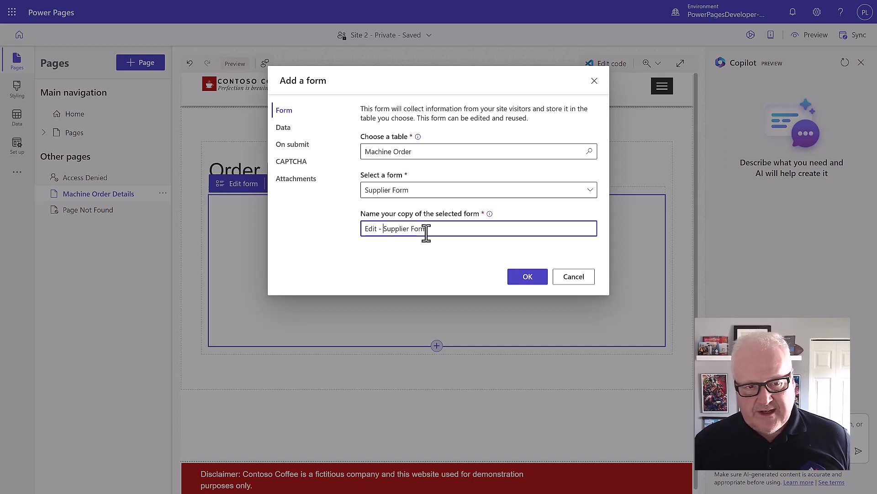
pyautogui.click(307, 138)
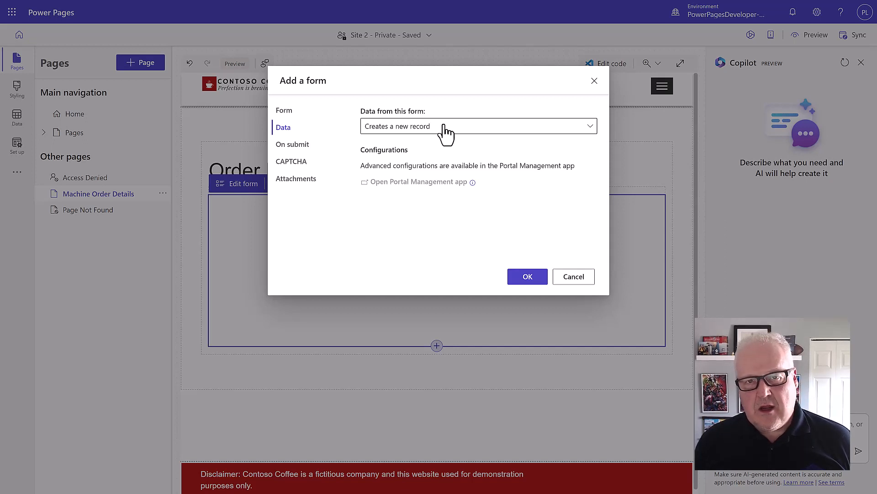
# Make the form update existing records, disable CAPTCHA for anonymous and authenticated users, and add it
pyautogui.click(444, 130)
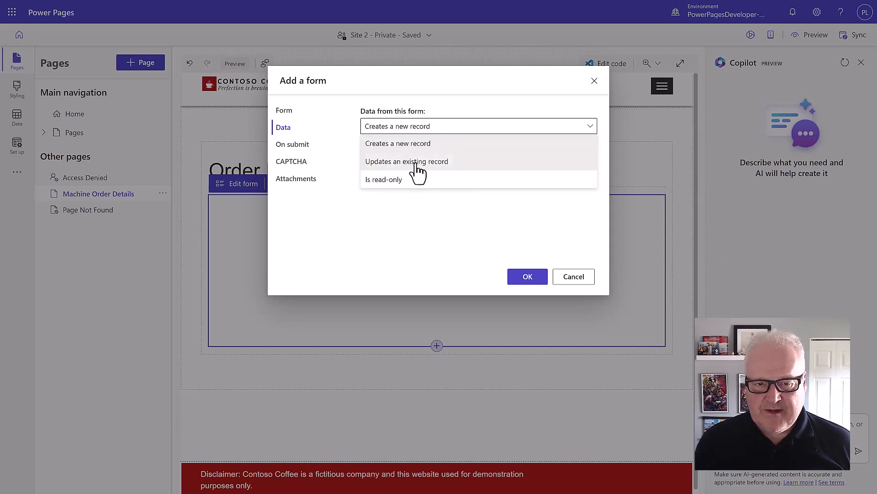
pyautogui.click(414, 165)
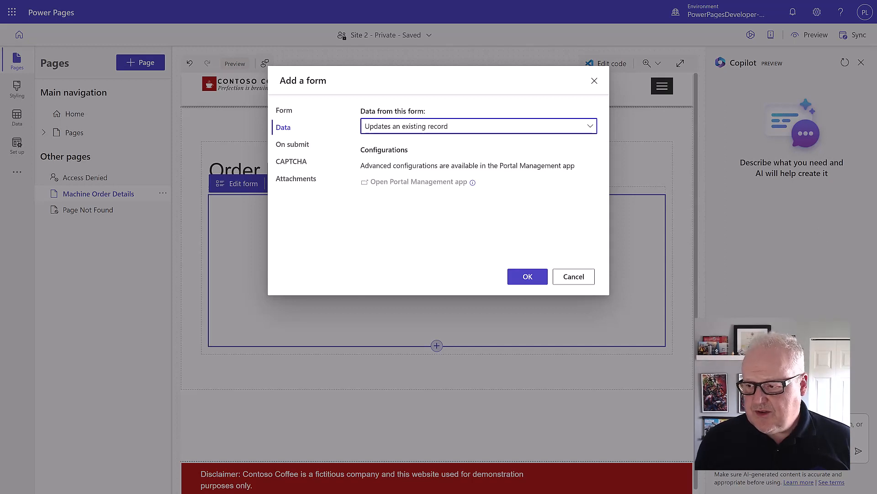
pyautogui.click(294, 147)
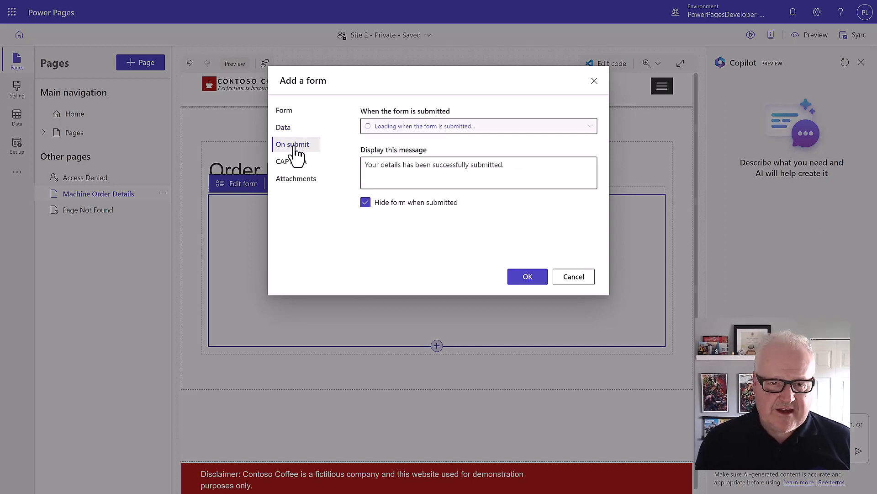
pyautogui.click(292, 161)
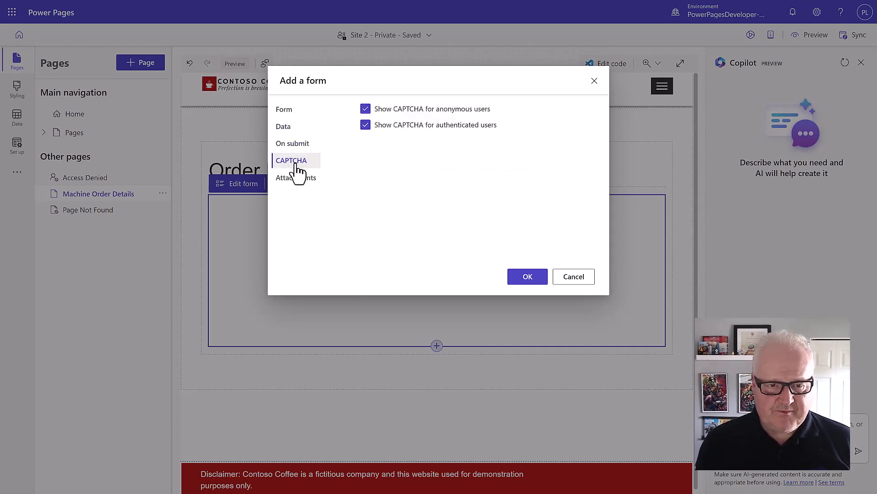
pyautogui.click(366, 109)
pyautogui.click(365, 125)
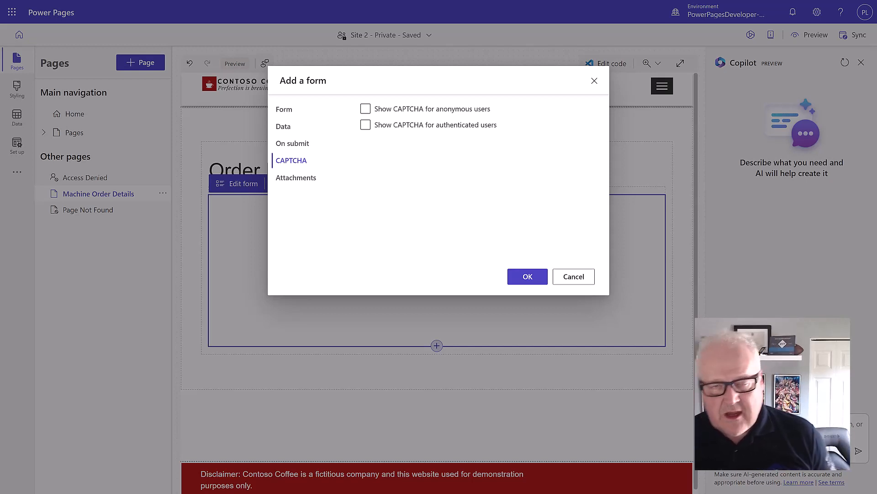
pyautogui.click(522, 280)
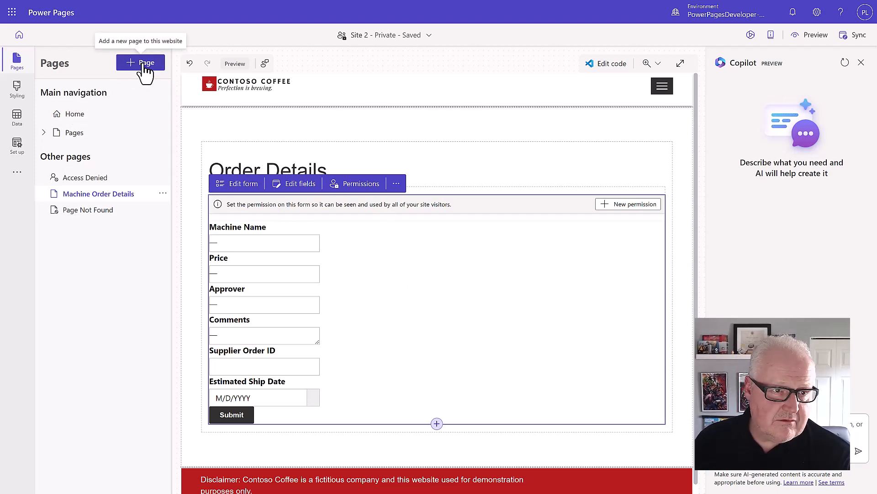
# Add a 'Machine Orders' page with a 'Machine Orders' Heading 1 title and a spacer below
pyautogui.click(134, 69)
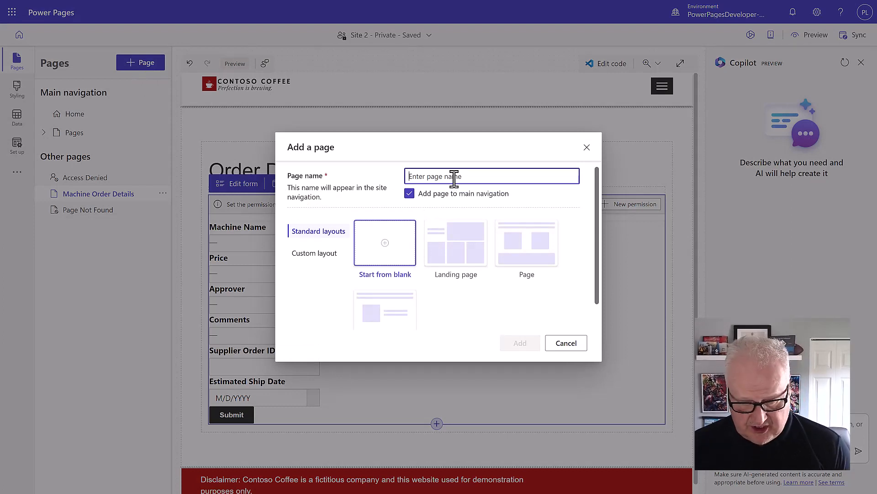
pyautogui.write('Ma')
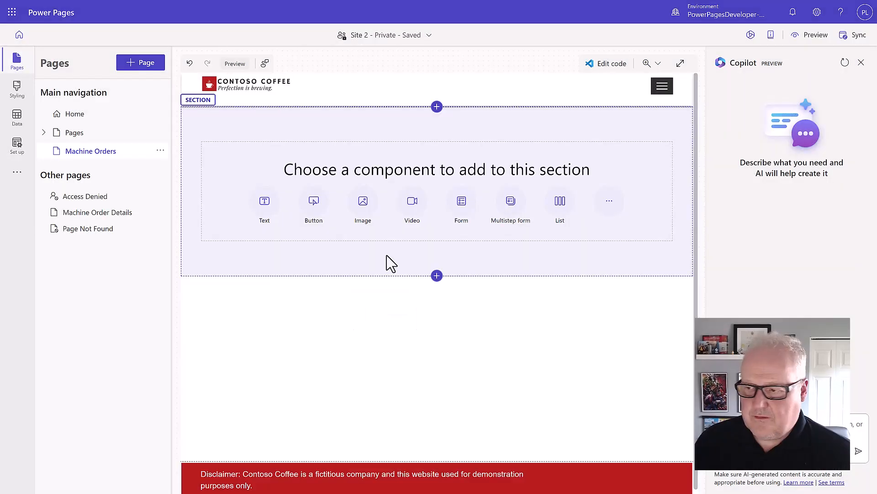
pyautogui.click(265, 202)
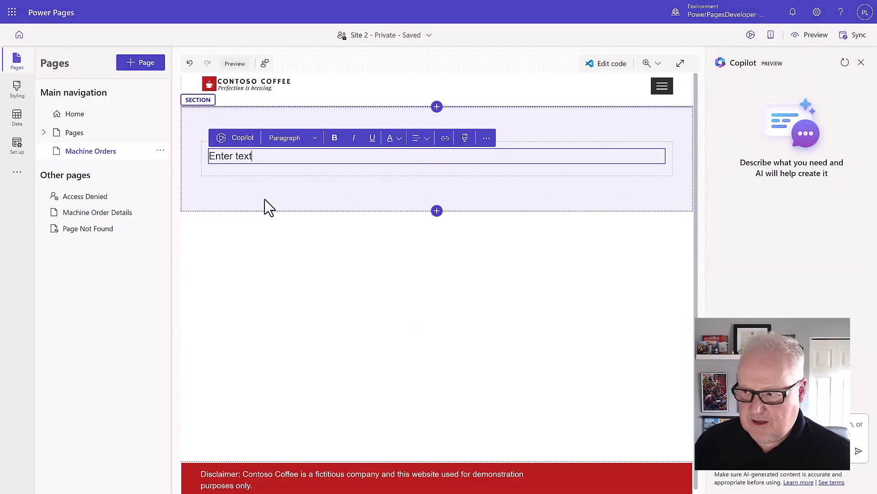
pyautogui.click(313, 142)
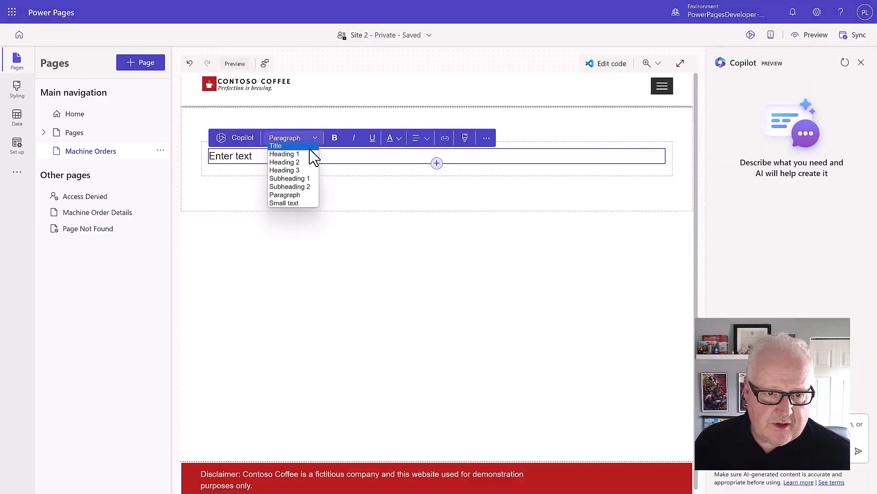
pyautogui.click(293, 156)
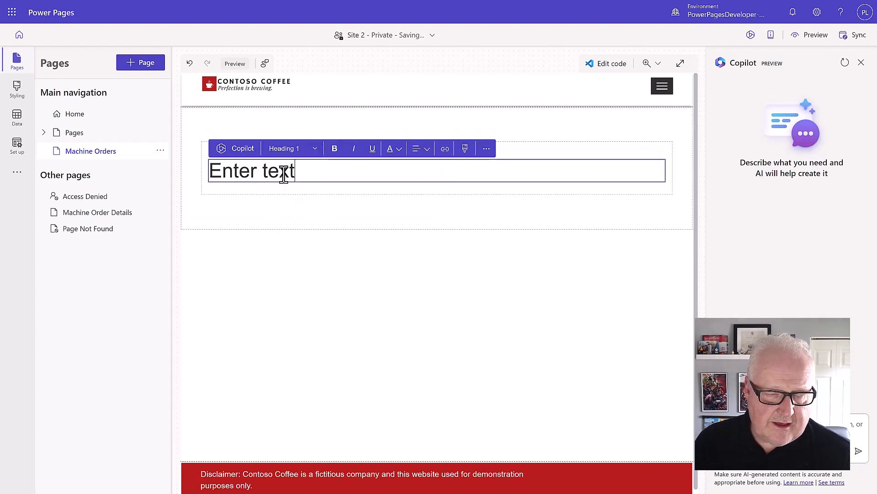
pyautogui.moveTo(296, 171); pyautogui.dragTo(210, 176)
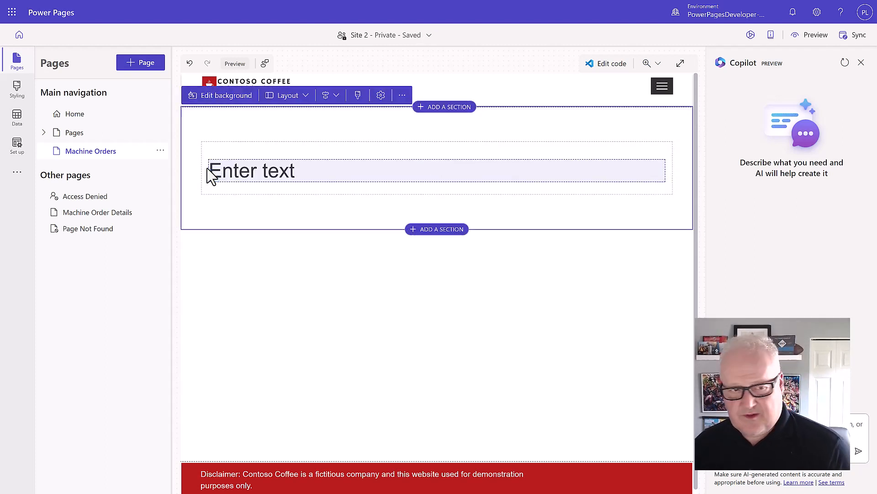
pyautogui.click(296, 172)
pyautogui.write('Machine Orders')
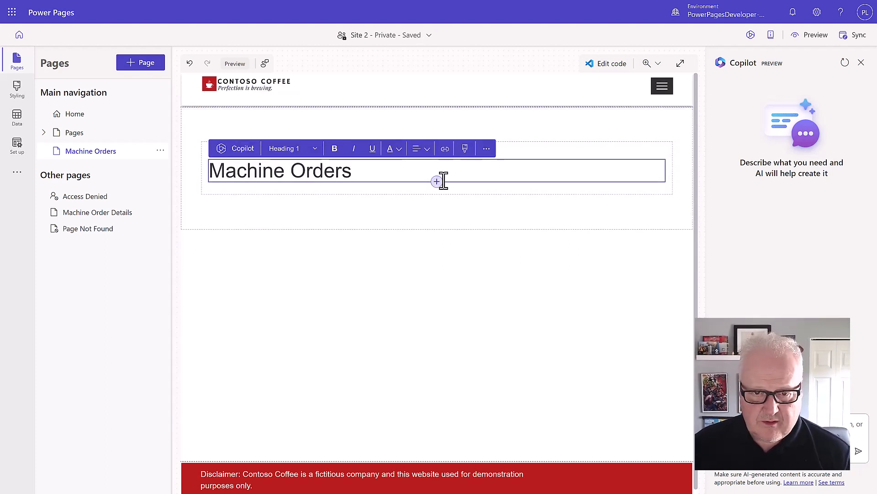
pyautogui.click(437, 182)
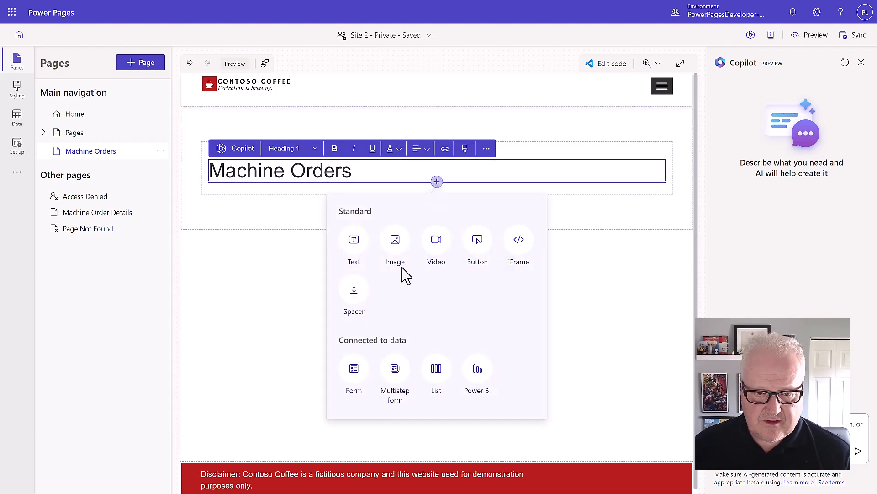
pyautogui.click(354, 299)
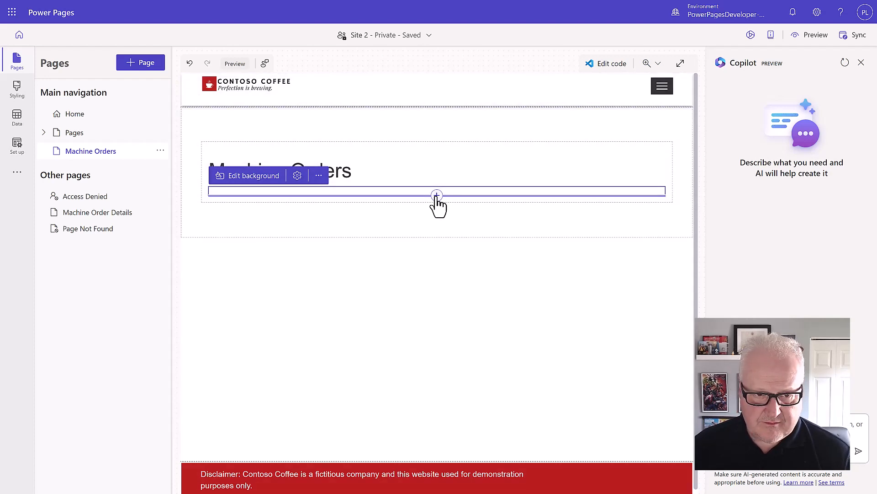
# Add a list of the Machine Order table using the Active Machine Orders view
pyautogui.click(437, 195)
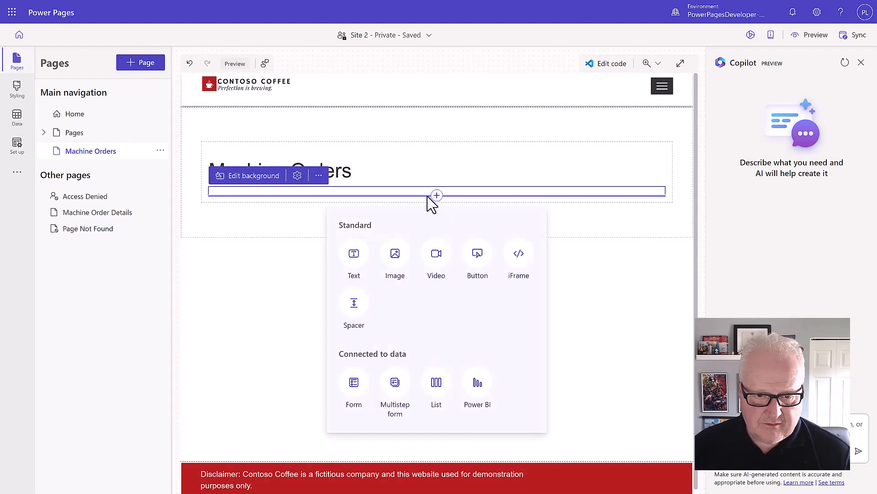
pyautogui.click(440, 386)
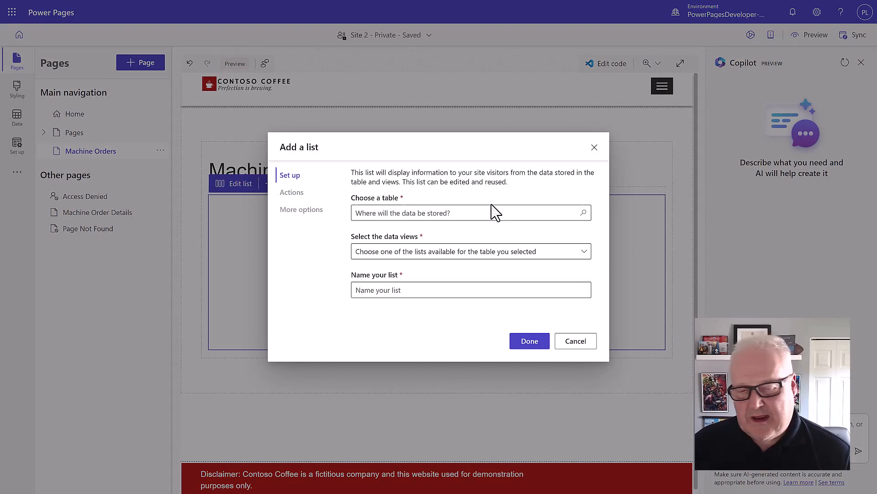
pyautogui.click(474, 212)
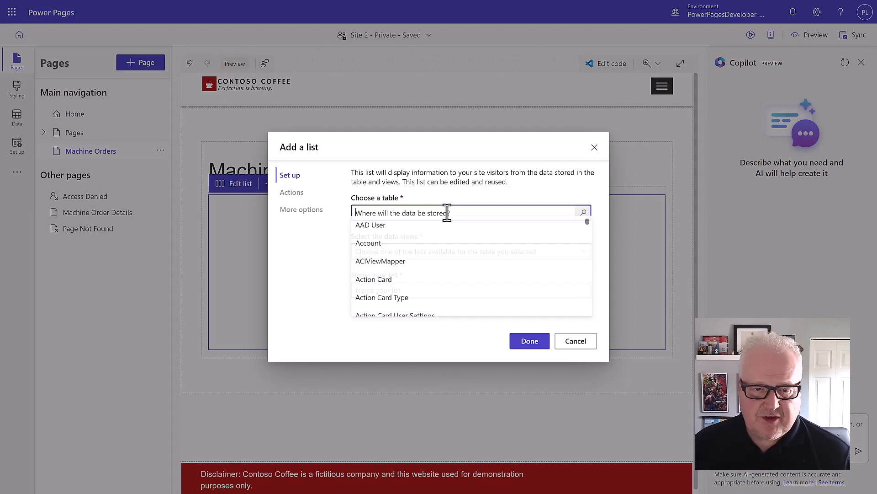
pyautogui.write('macho')
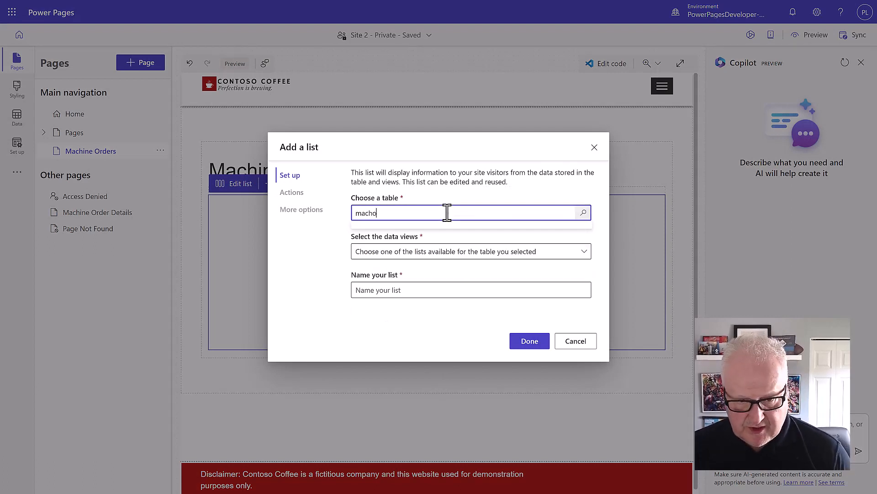
pyautogui.press('BackSpace')
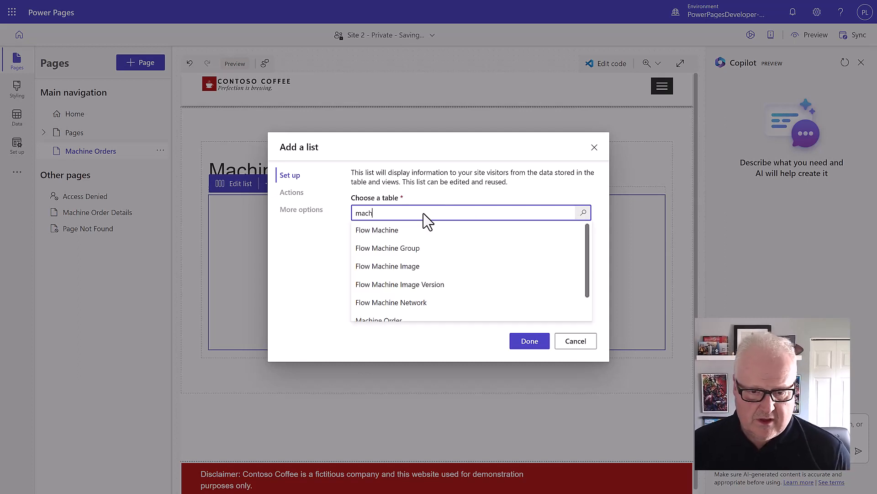
pyautogui.click(407, 320)
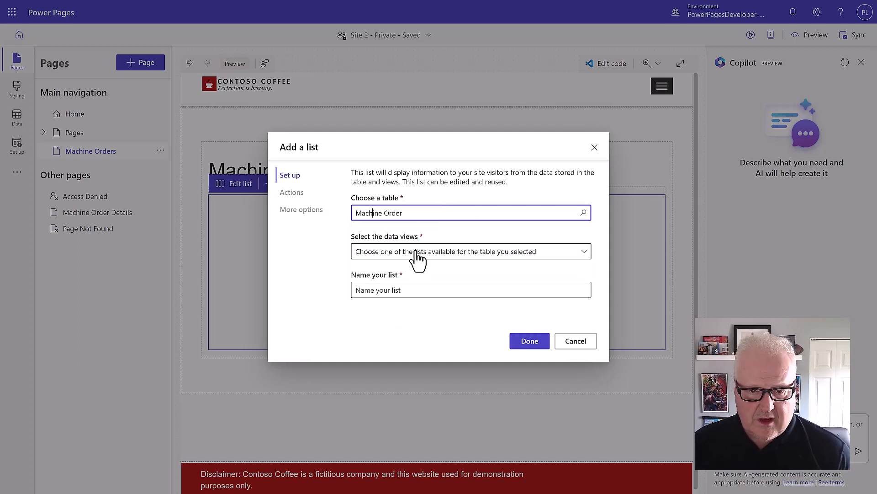
pyautogui.click(418, 259)
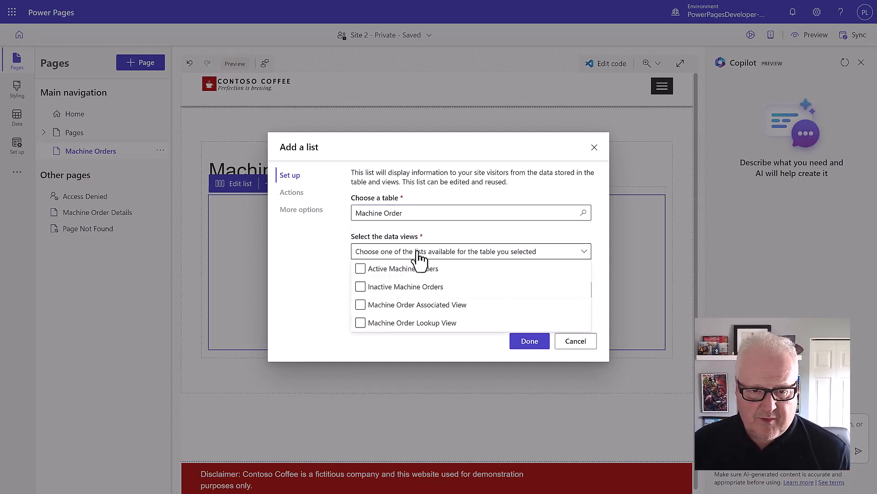
pyautogui.click(360, 270)
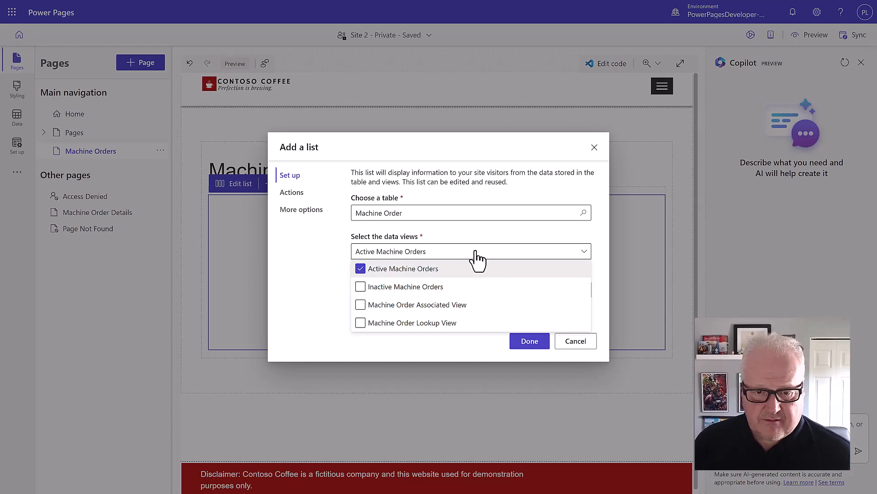
pyautogui.click(330, 286)
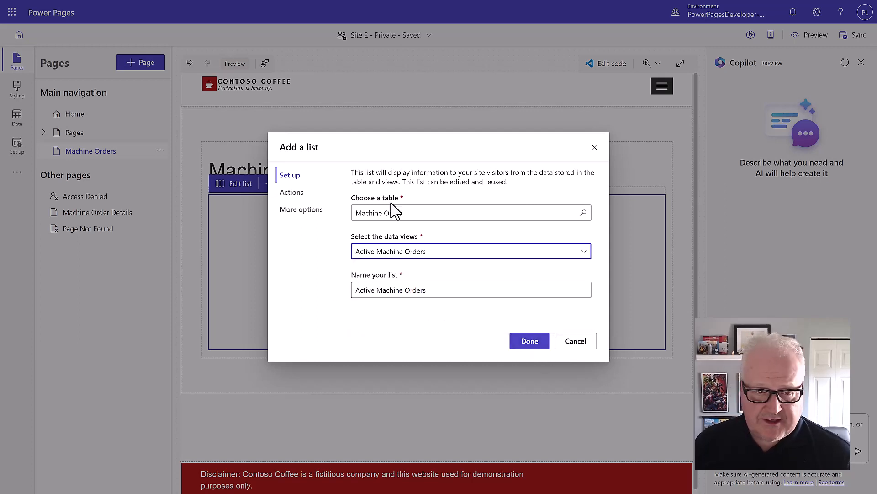
pyautogui.click(294, 200)
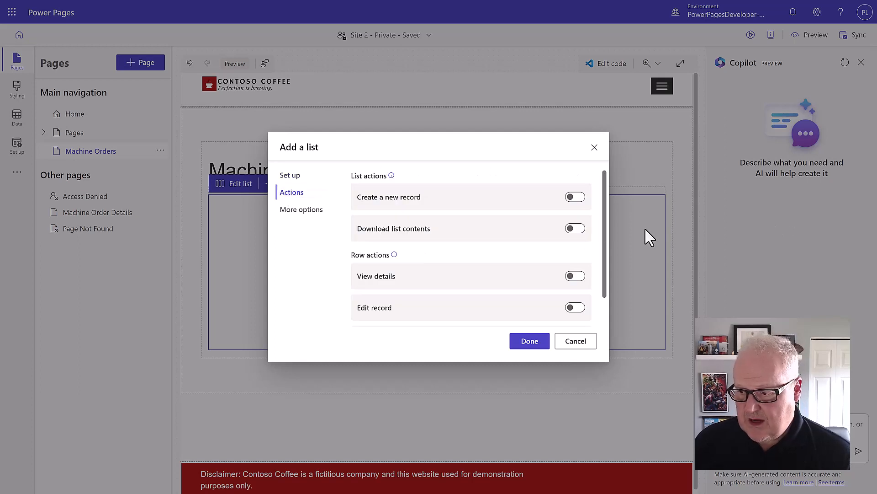
# Enable the list's Edit record action targeting the Machine Order Details webpage, then place the list
pyautogui.scroll(-1, 496, 225)
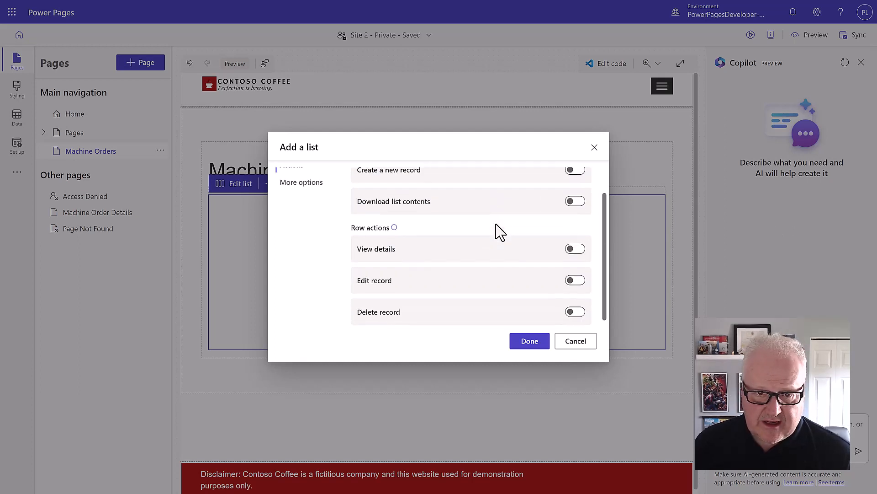
pyautogui.scroll(1, 483, 302)
pyautogui.scroll(-1, 486, 295)
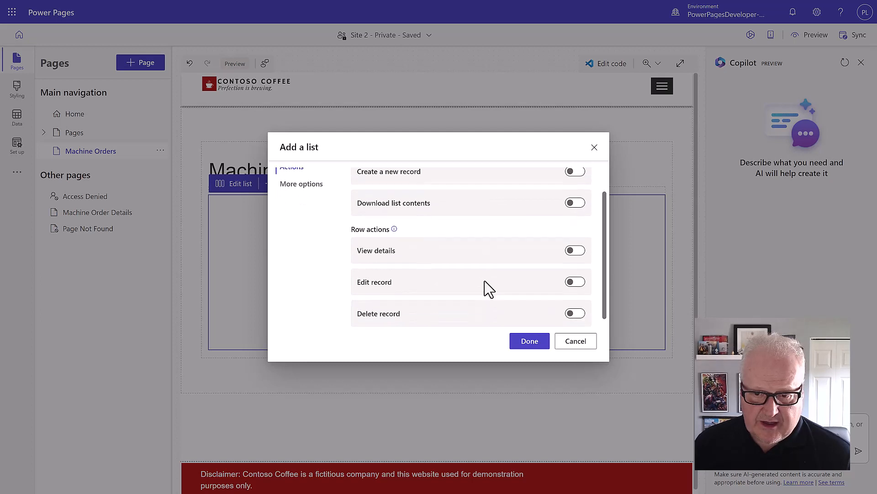
pyautogui.click(571, 278)
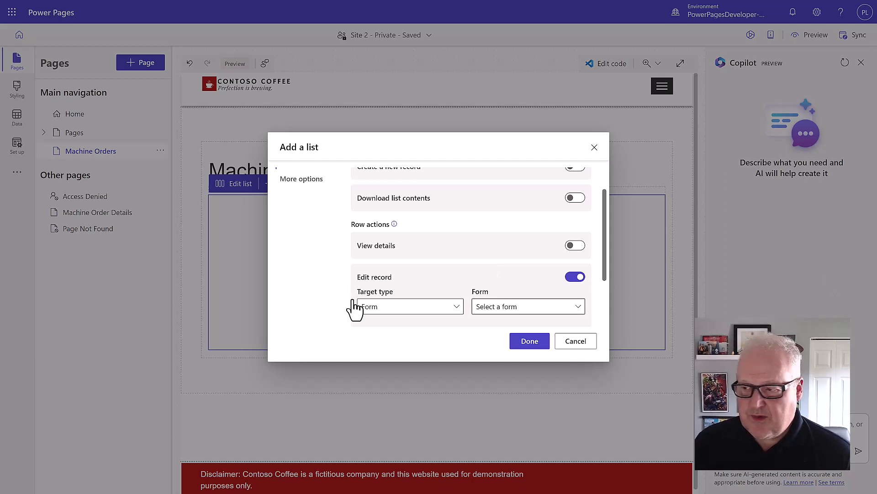
pyautogui.click(439, 314)
pyautogui.click(432, 342)
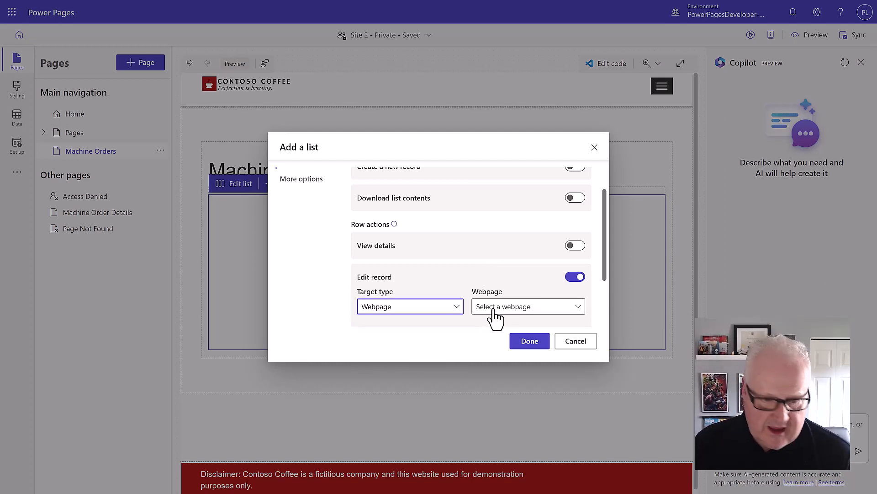
pyautogui.click(494, 310)
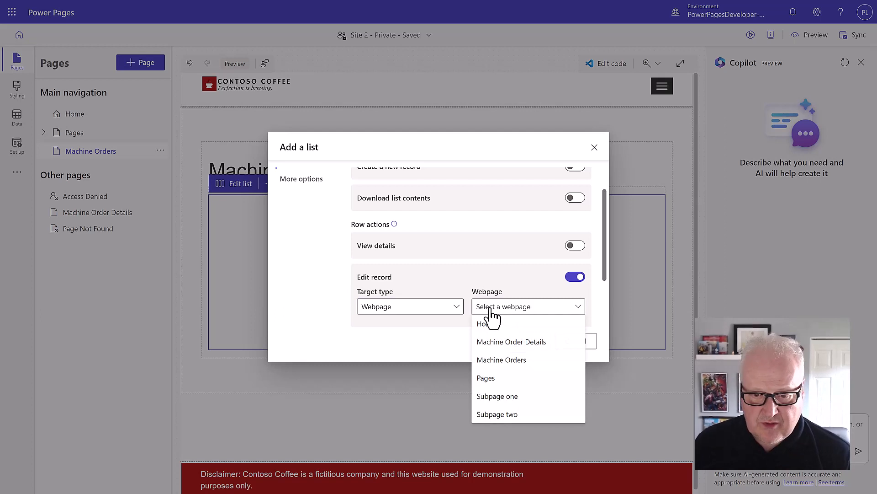
pyautogui.click(512, 342)
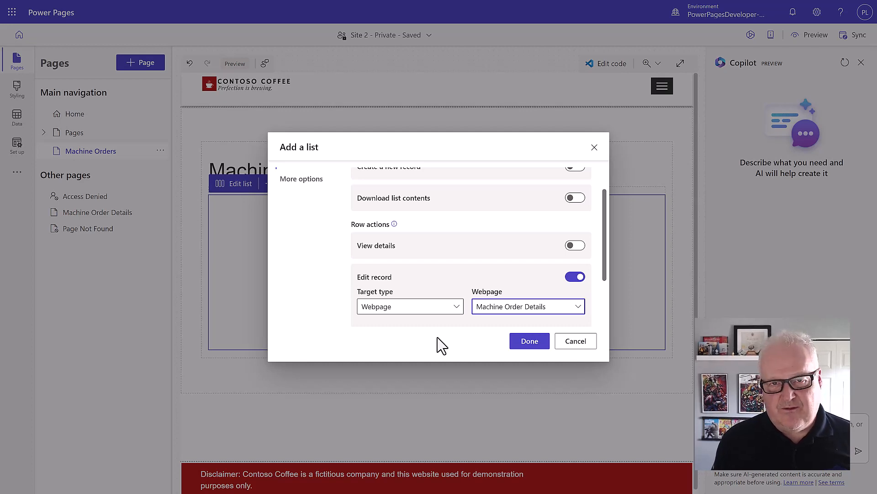
pyautogui.click(514, 348)
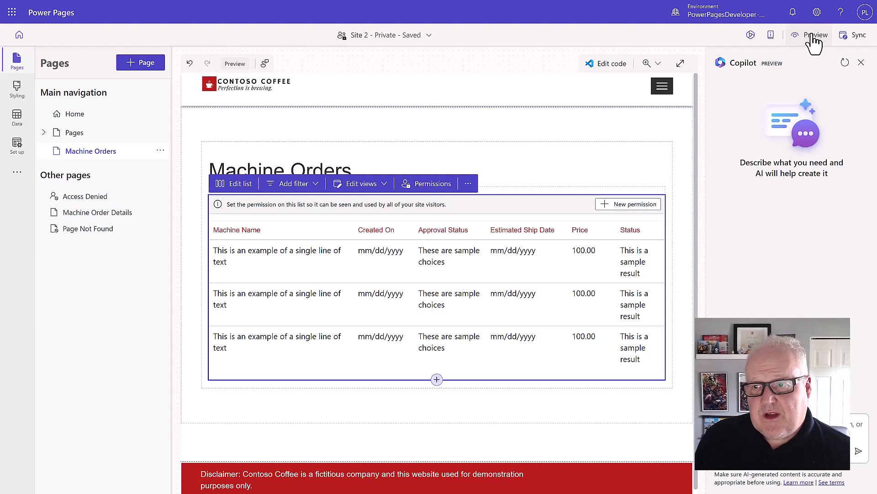
# Preview the site at desktop size, then return to the studio
pyautogui.click(808, 37)
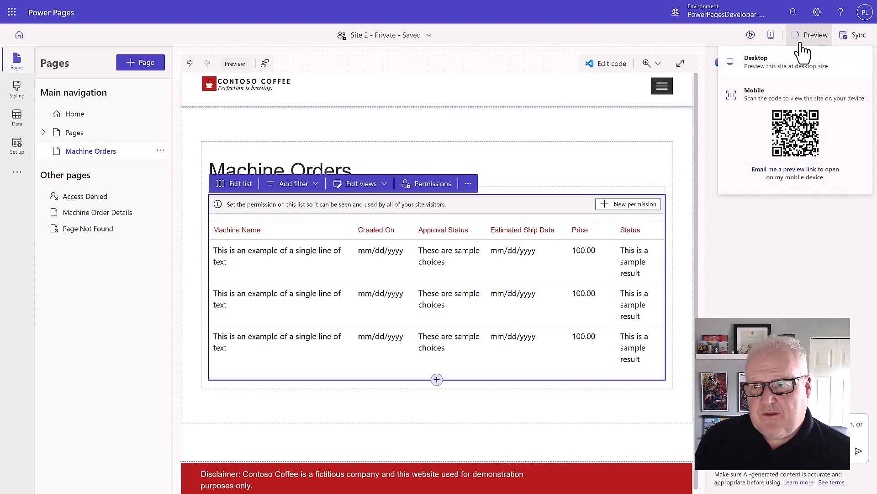
pyautogui.click(782, 64)
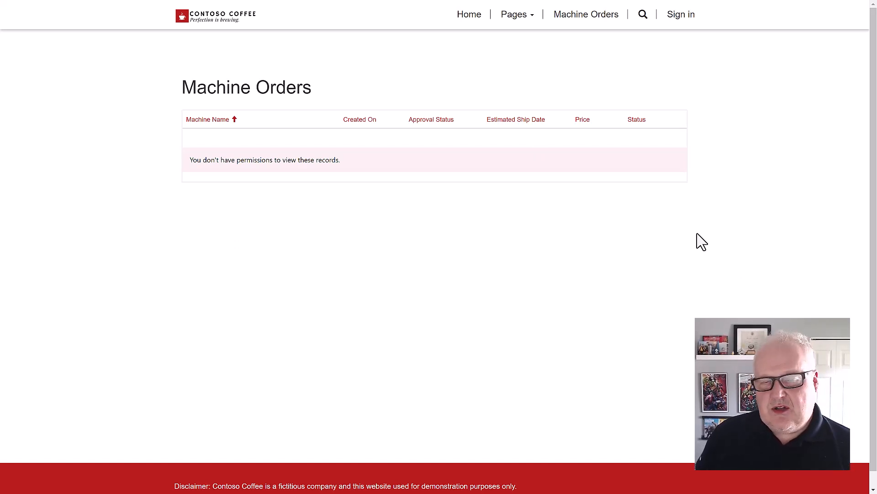
pyautogui.hotkey('alt', 'Tab')
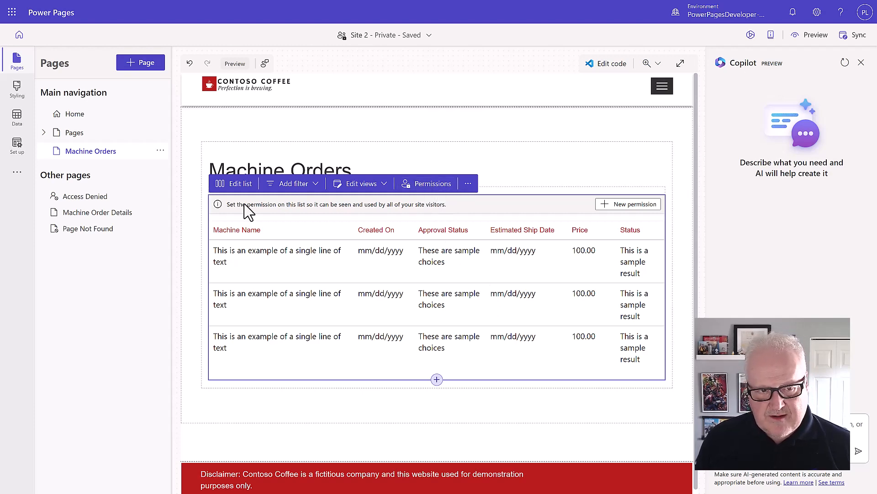
# Create the list's table permission with Write and Append to for Authenticated Users, and save it
pyautogui.click(633, 206)
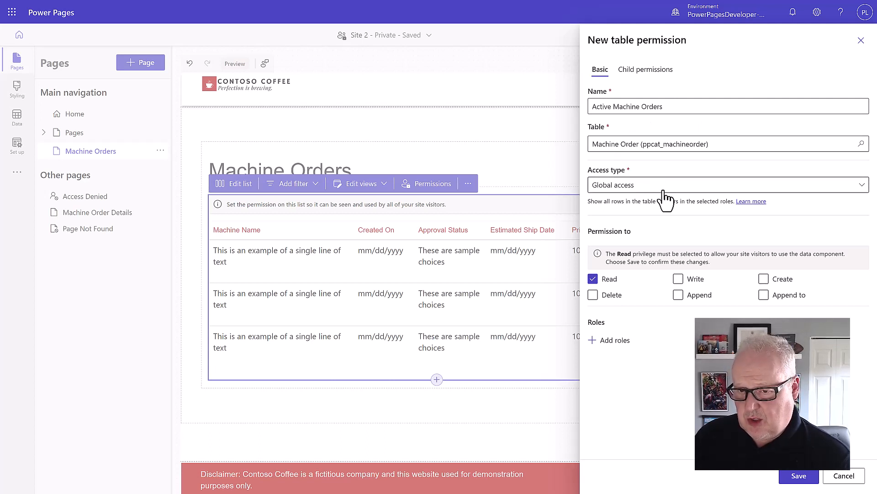
pyautogui.click(678, 280)
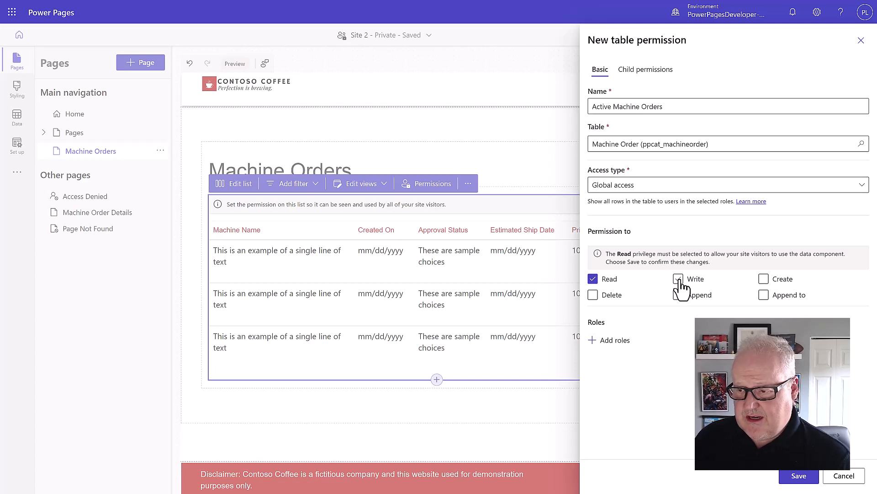
pyautogui.click(763, 297)
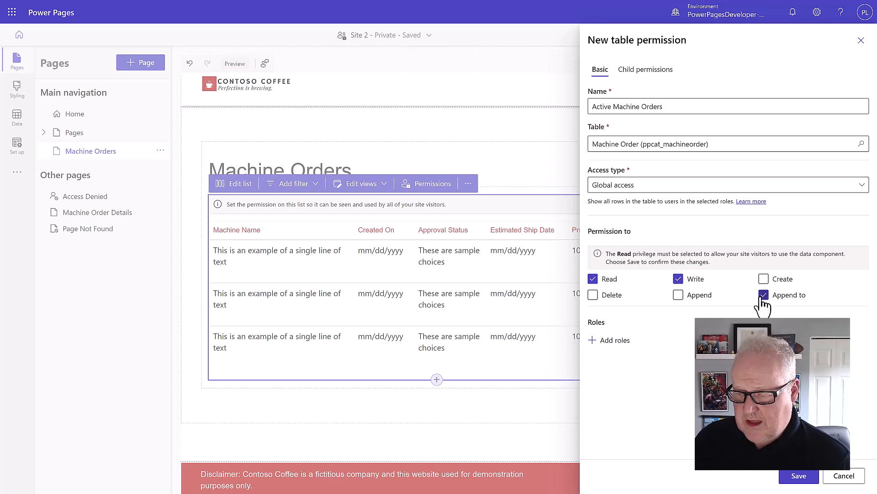
pyautogui.click(616, 343)
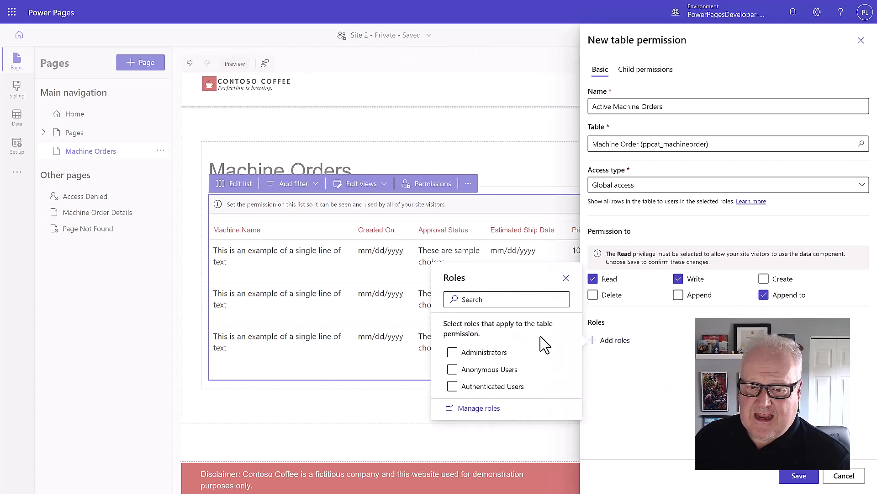
pyautogui.click(452, 388)
pyautogui.click(675, 399)
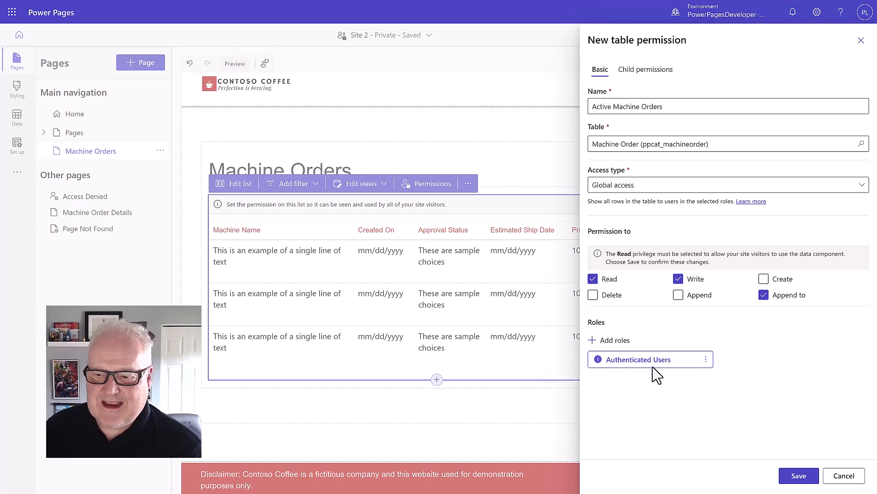
pyautogui.click(799, 476)
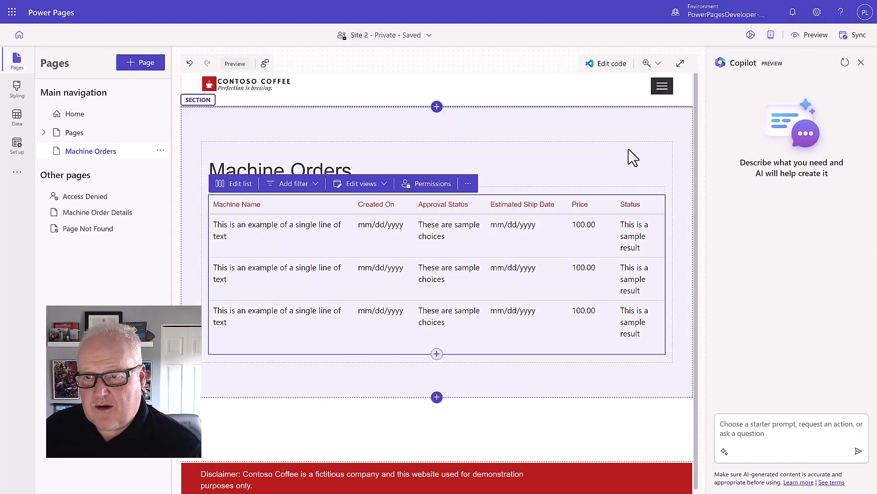
# Preview the site at desktop size and zoom the browser in for readability
pyautogui.click(813, 40)
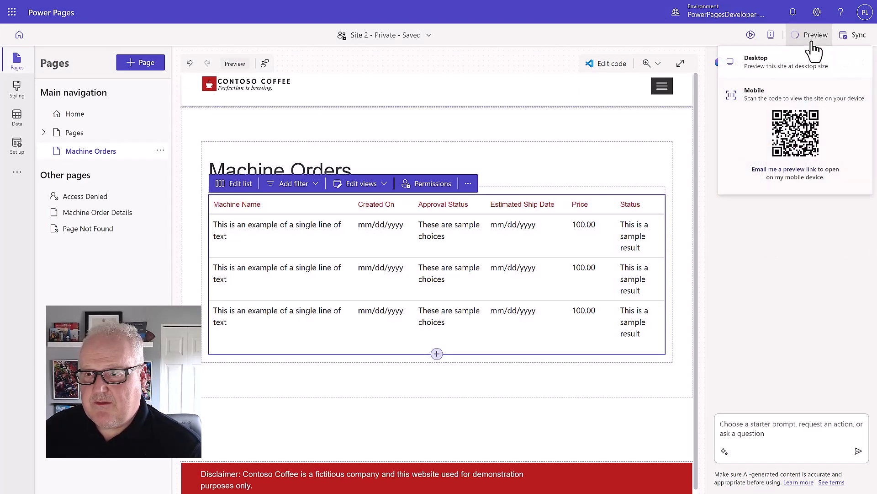
pyautogui.click(786, 65)
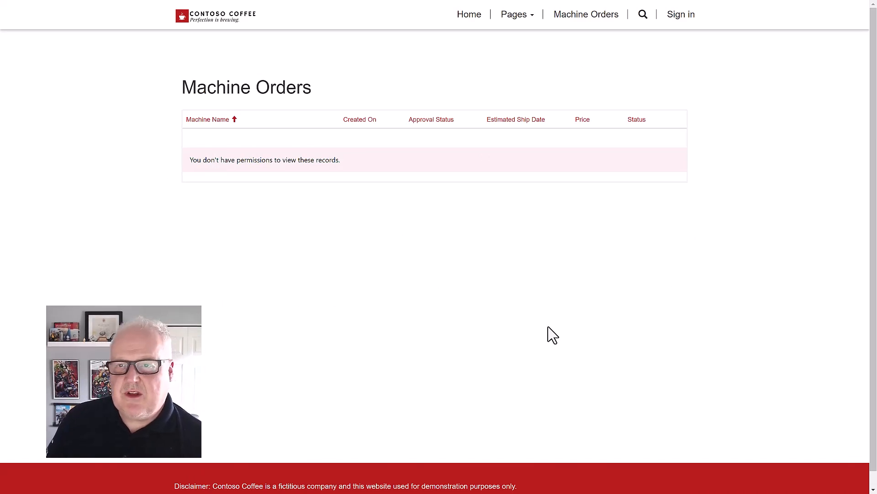
pyautogui.hotkey('ctrl', '+')
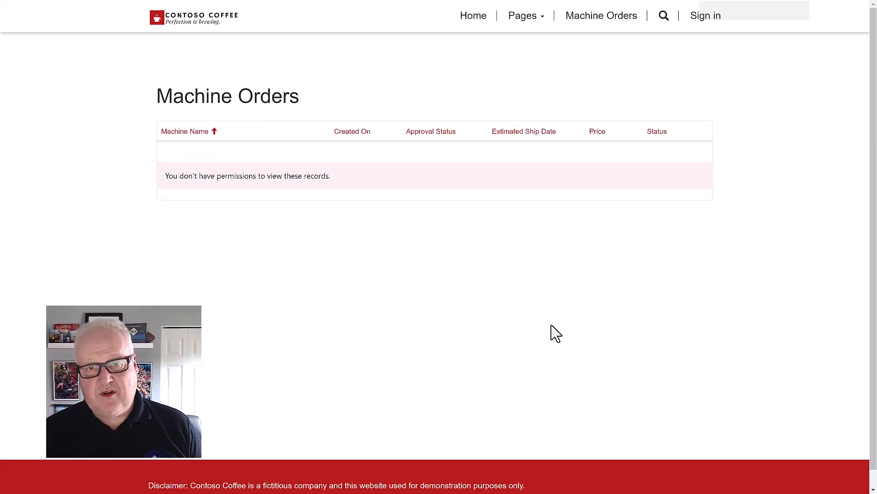
pyautogui.hotkey('ctrl', '-')
pyautogui.hotkey('ctrl', '+')
pyautogui.hotkey('ctrl', '+')
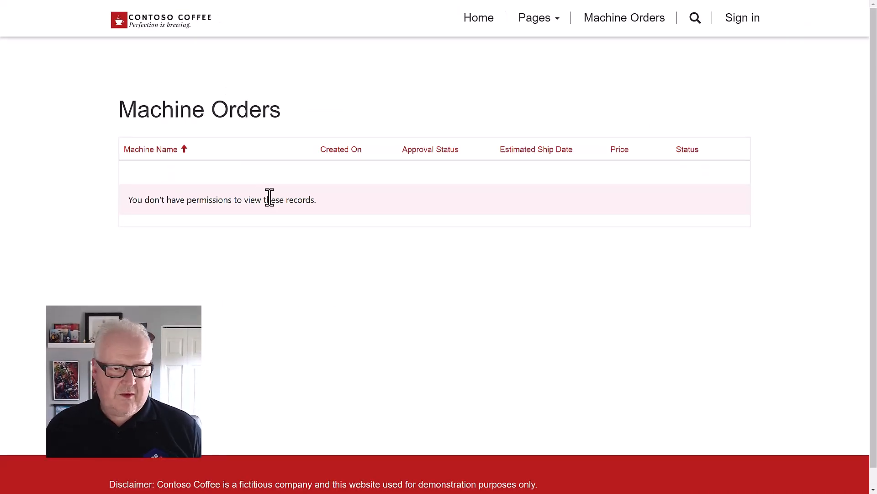
# Sign in with Azure AD, consenting on behalf of the organisation and accepting the permissions
pyautogui.click(744, 22)
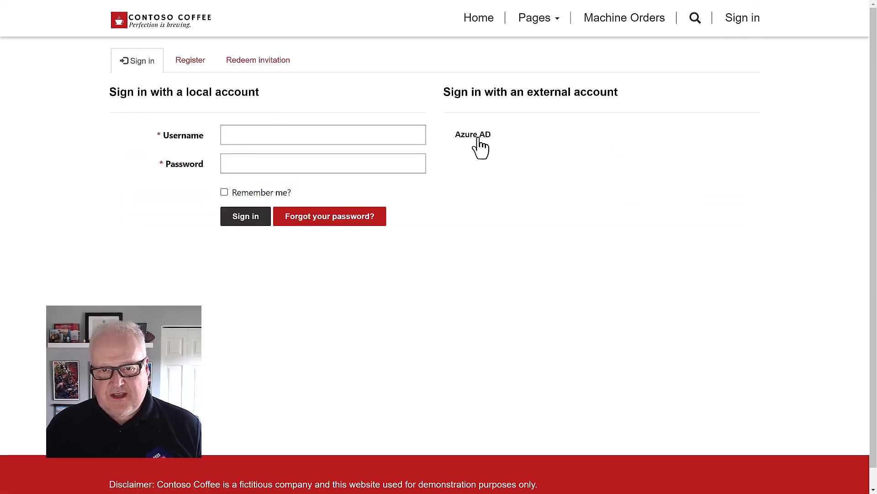
pyautogui.click(476, 136)
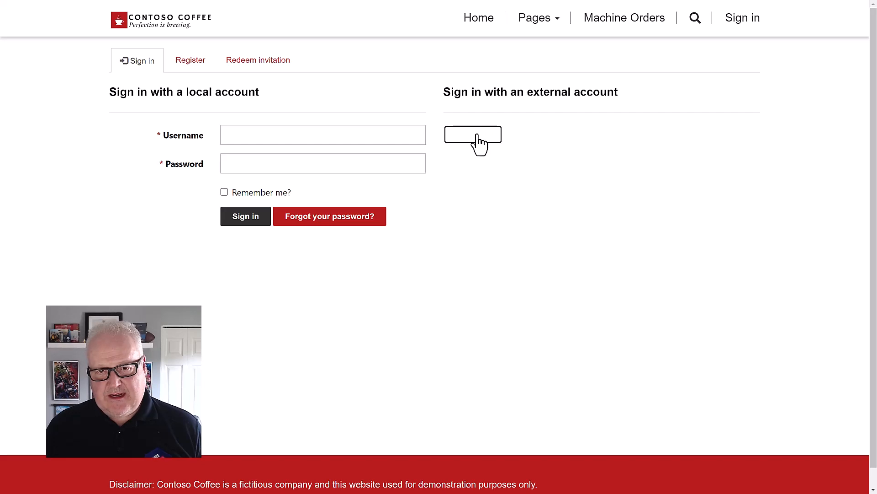
pyautogui.click(475, 137)
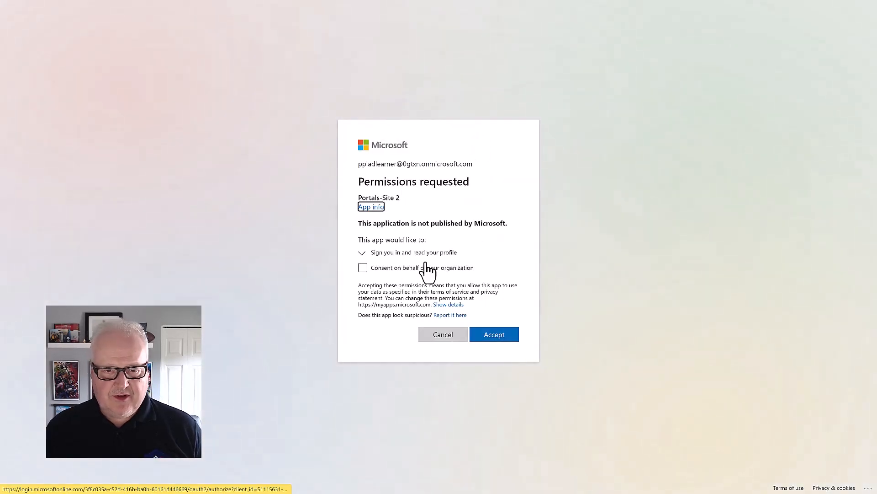
pyautogui.click(362, 268)
pyautogui.click(495, 348)
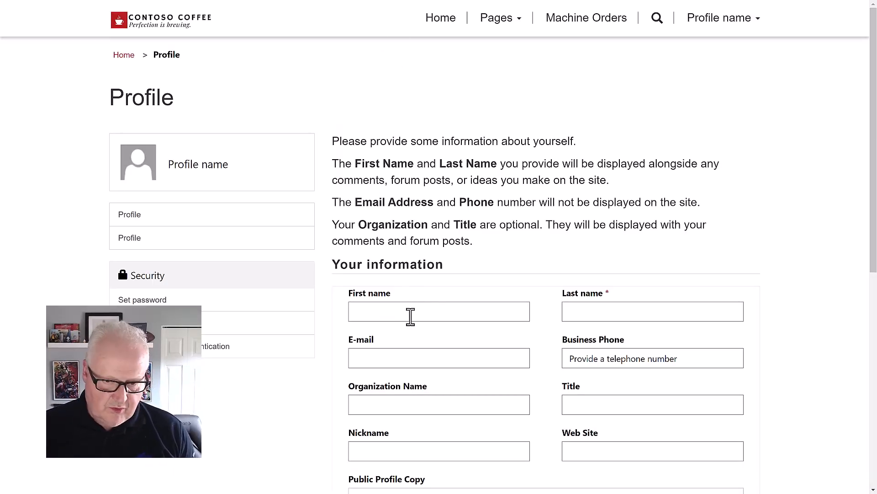
# Fill in the profile's first name, last name and e-mail address, then save with Update
pyautogui.click(406, 313)
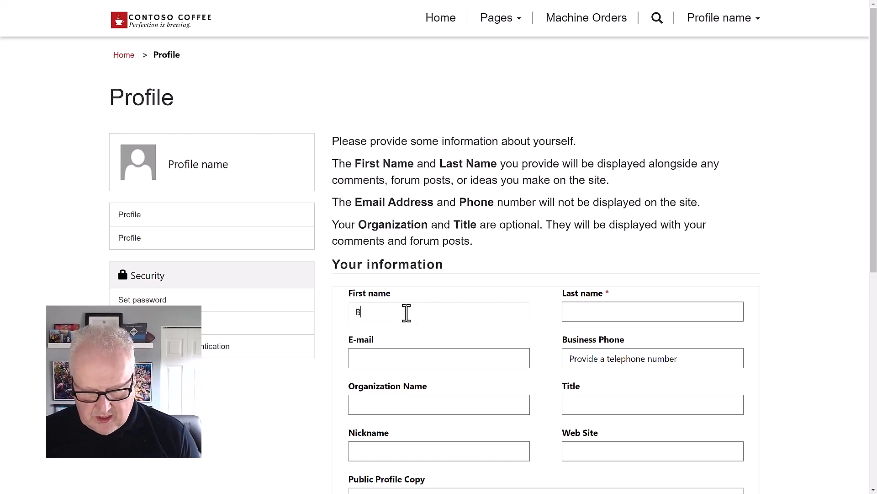
pyautogui.press('Tab')
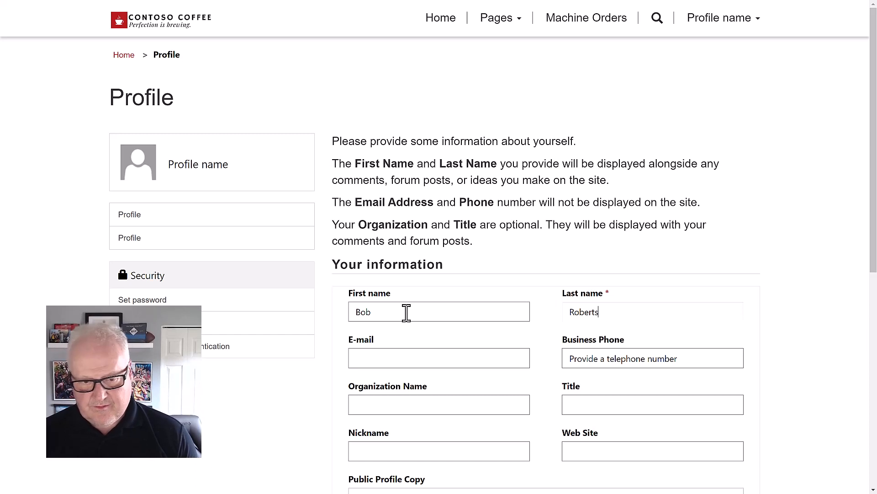
pyautogui.press('Tab')
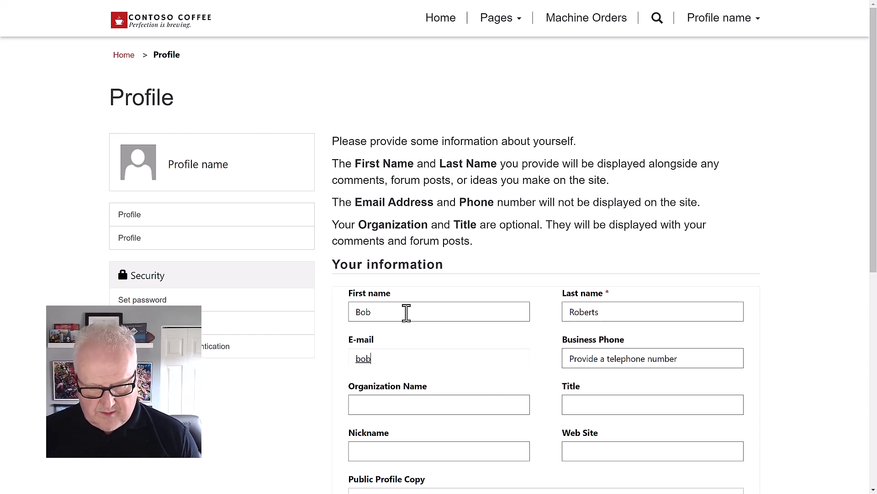
pyautogui.write('bob@test.com')
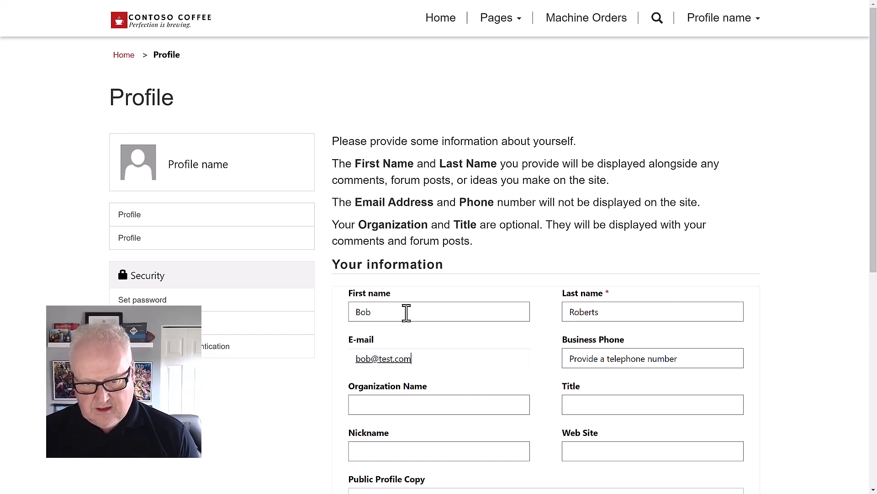
pyautogui.scroll(-9, 456, 295)
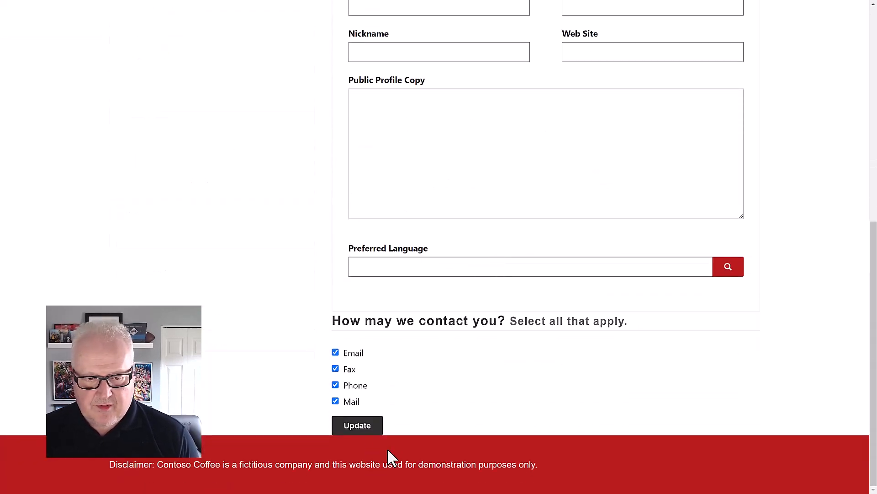
pyautogui.click(359, 427)
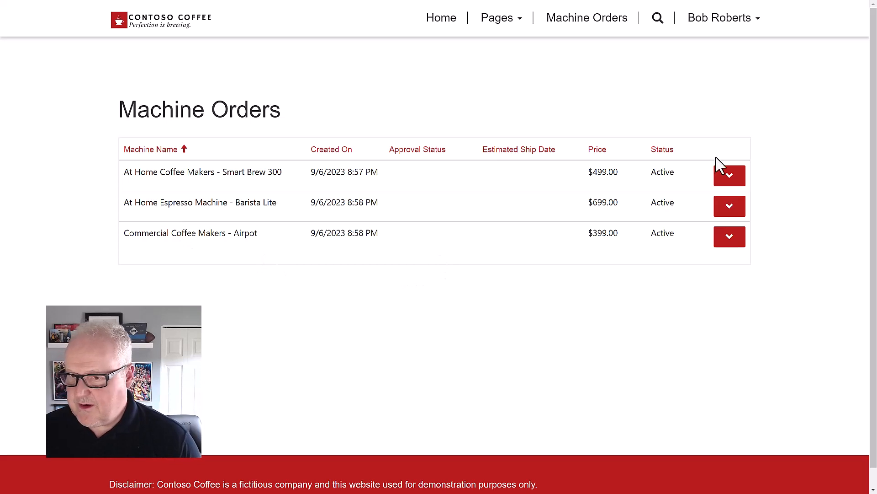
# Edit the Smart Brew 300 order to Supplier Order ID 1234, ship date the 29th, and submit
pyautogui.click(729, 182)
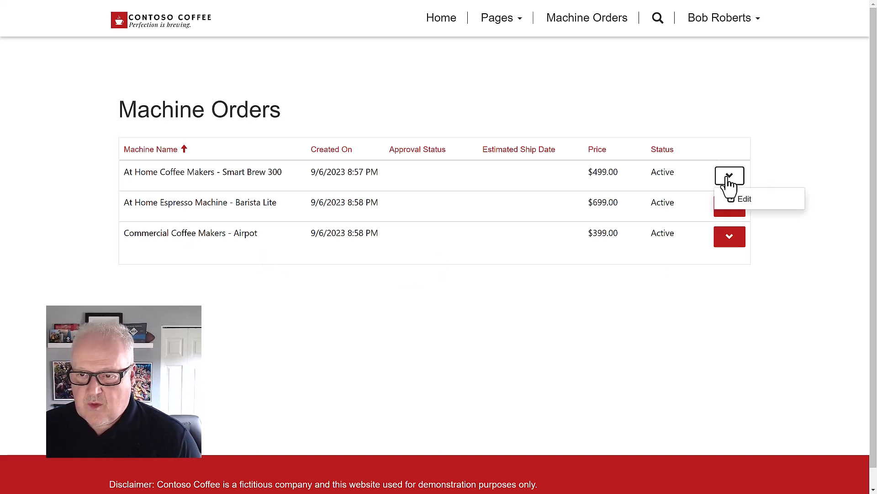
pyautogui.click(749, 205)
pyautogui.click(174, 339)
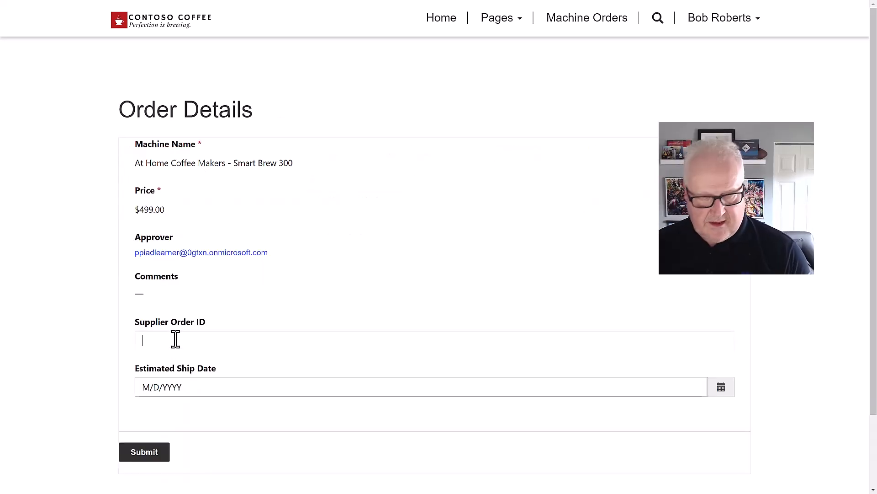
pyautogui.write('1234')
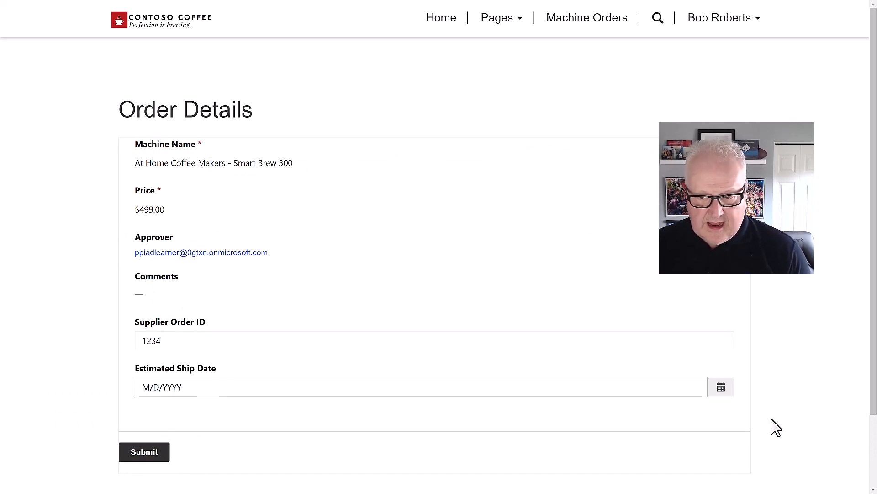
pyautogui.click(722, 389)
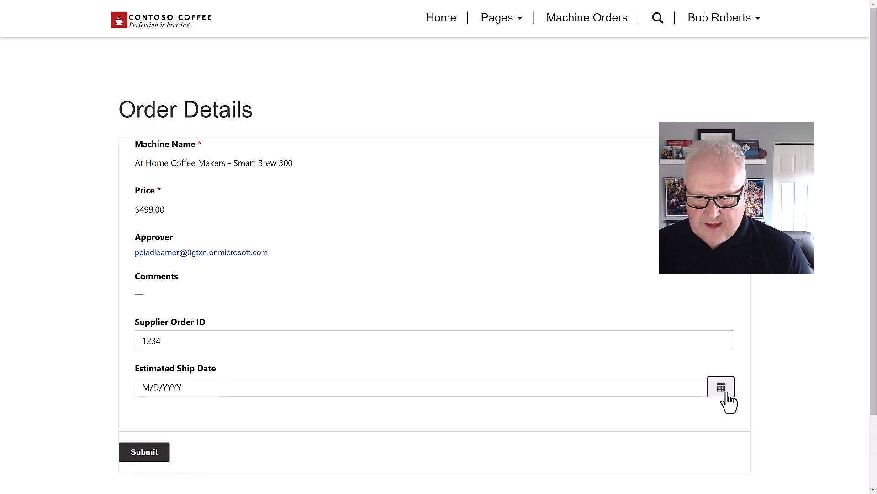
pyautogui.click(631, 447)
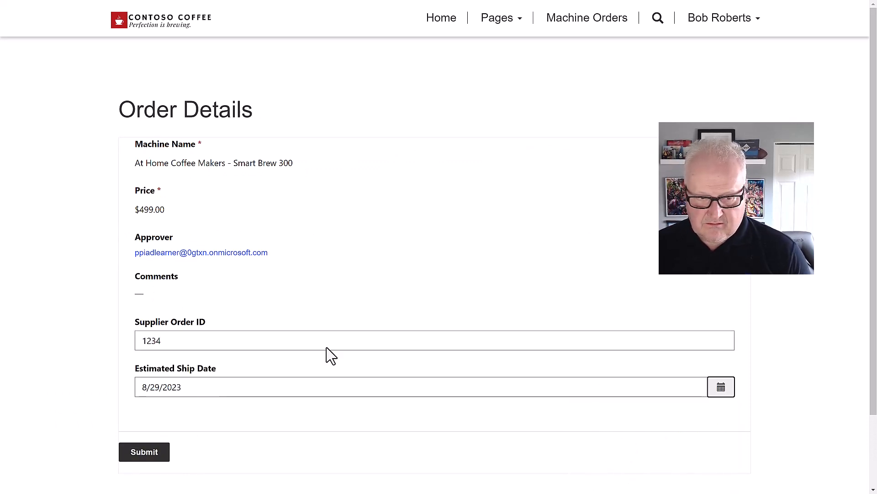
pyautogui.scroll(-2, 329, 355)
pyautogui.click(146, 366)
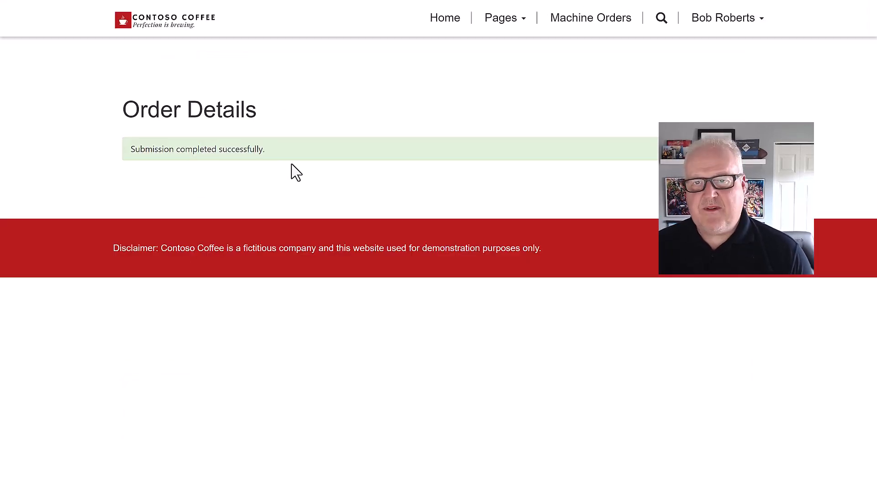
pyautogui.click(580, 33)
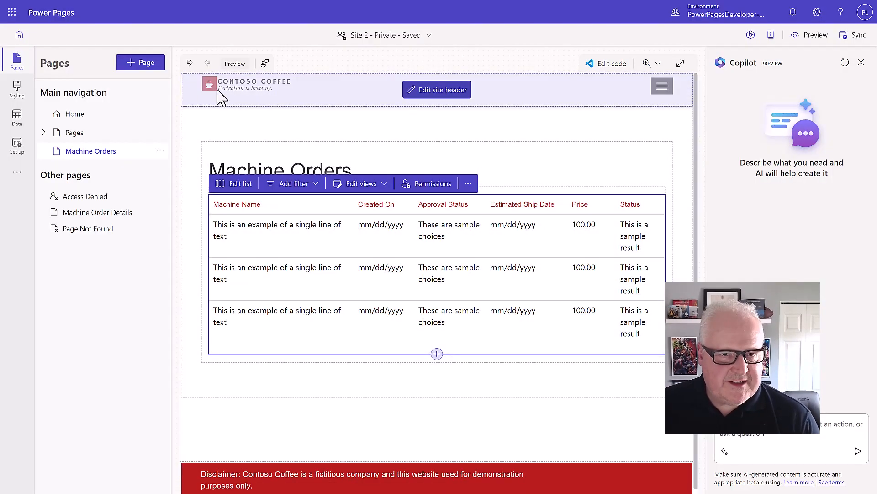
# Open the Data workspace to view the Machine Order table's records
pyautogui.click(18, 120)
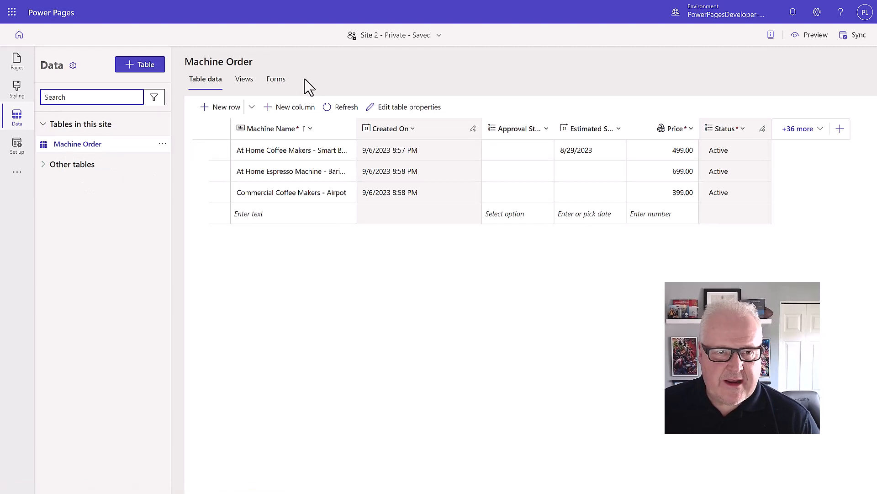
# Open the Supplier Form from the Machine Order table's Forms list
pyautogui.click(283, 85)
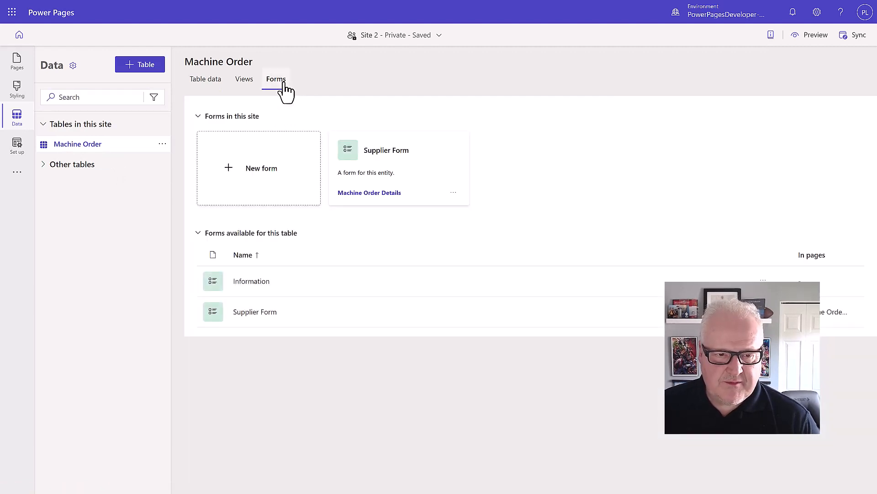
pyautogui.click(419, 168)
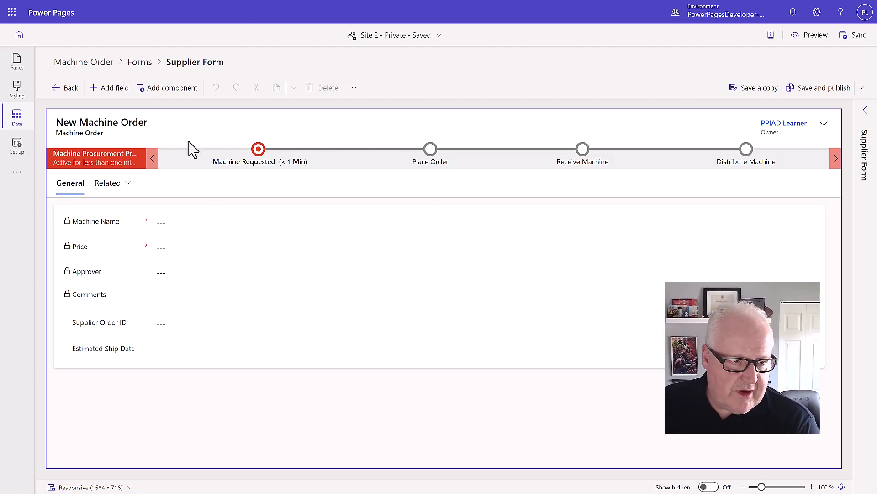
# Place the Supplier column above Supplier Order ID on the Supplier Form and publish it
pyautogui.click(115, 88)
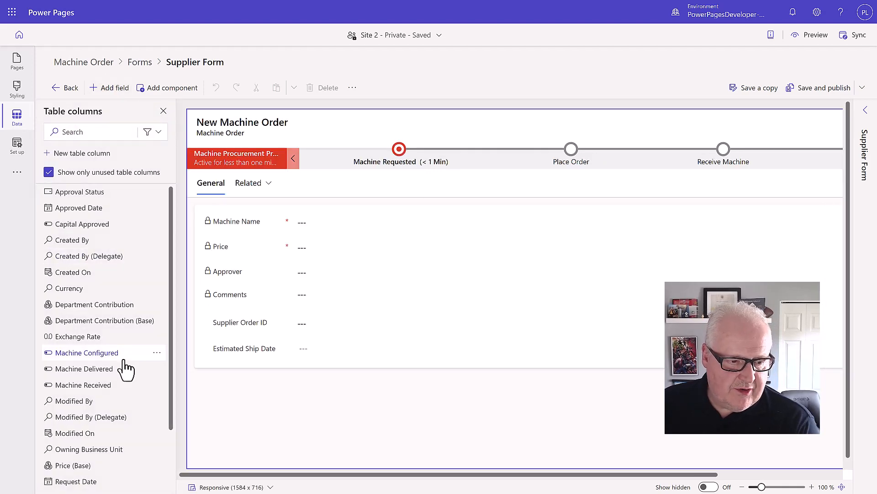
pyautogui.scroll(-1, 123, 368)
pyautogui.scroll(-1, 119, 438)
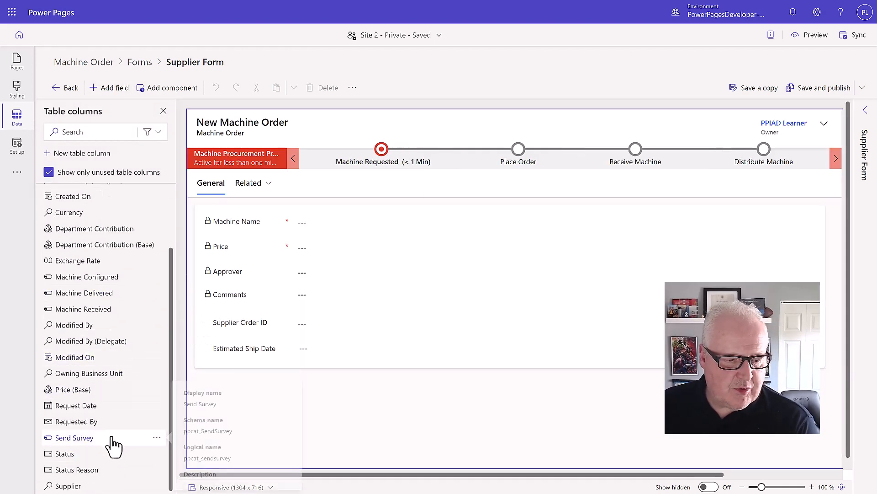
pyautogui.moveTo(68, 489); pyautogui.dragTo(300, 314)
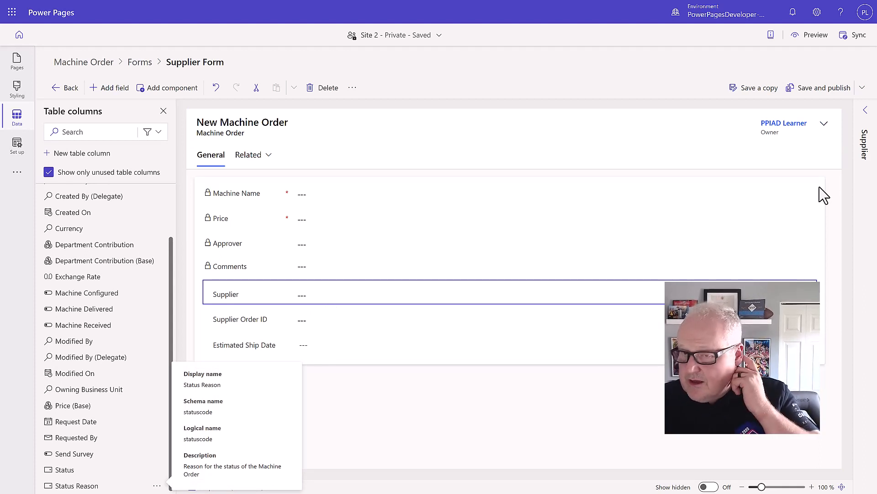
pyautogui.click(837, 90)
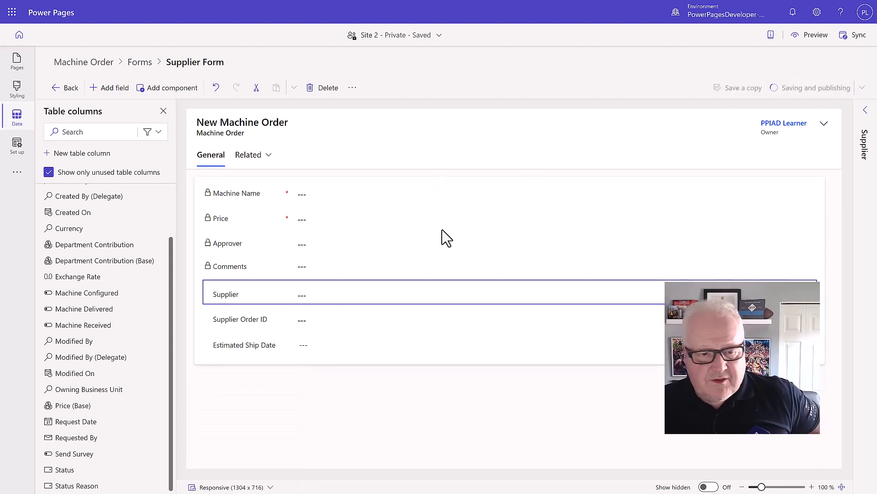
pyautogui.click(16, 145)
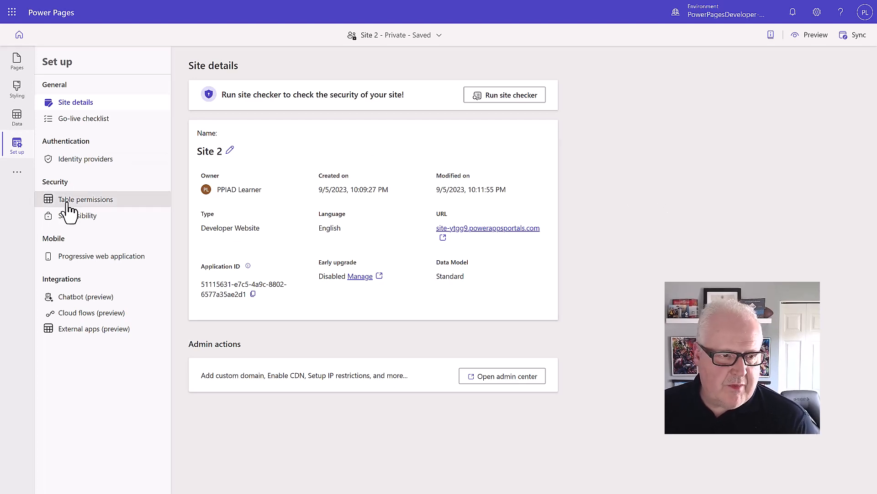
# Set Active Machine Orders to Account access through the machine order Supplier account relationship, and save
pyautogui.click(90, 211)
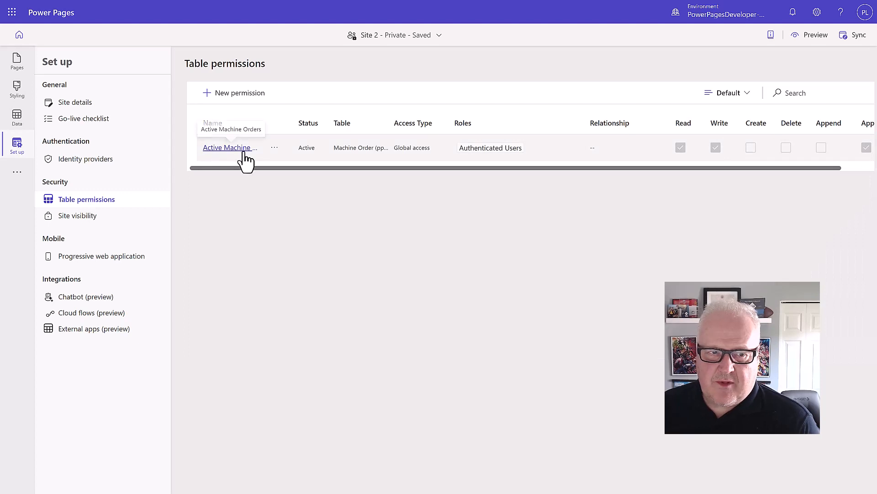
pyautogui.click(244, 153)
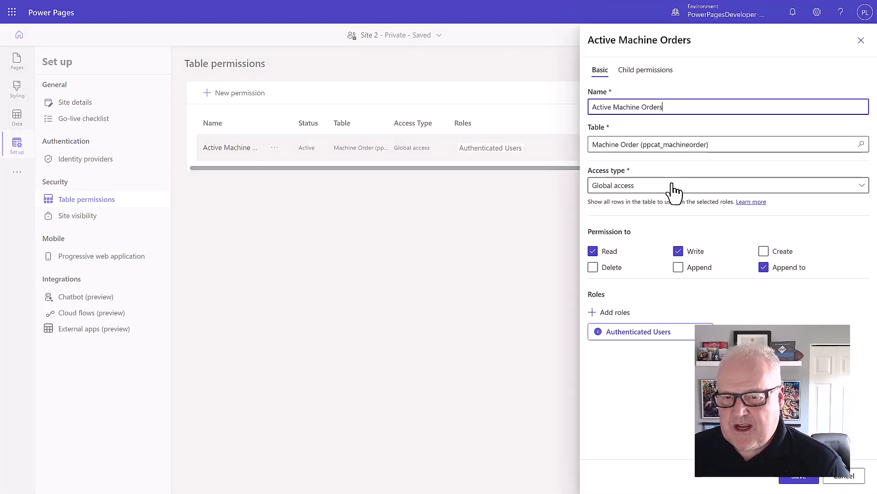
pyautogui.click(673, 186)
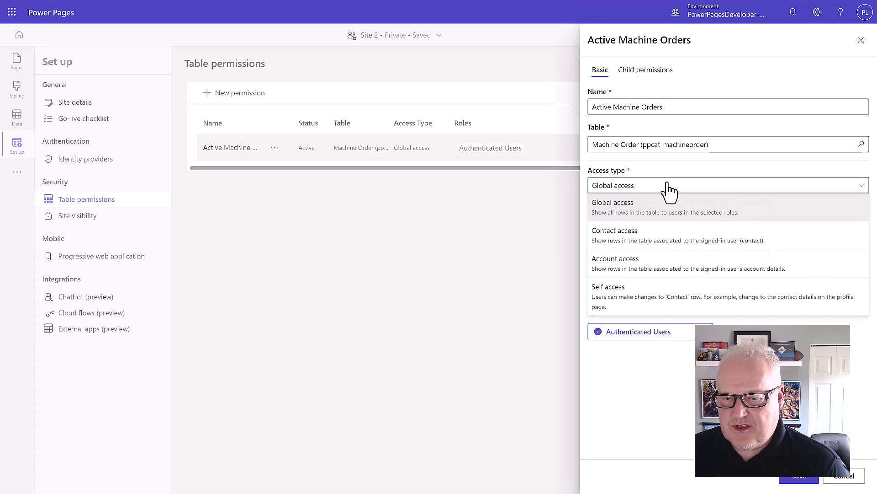
pyautogui.click(657, 270)
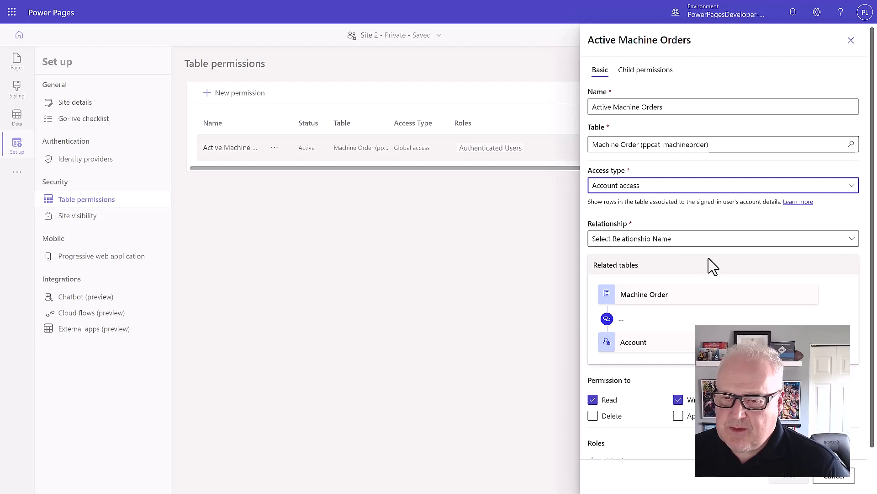
pyautogui.click(694, 242)
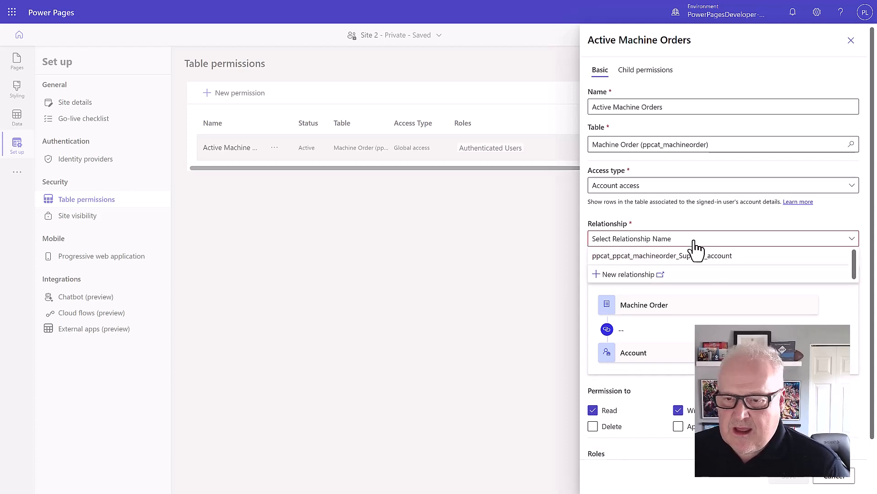
pyautogui.click(695, 256)
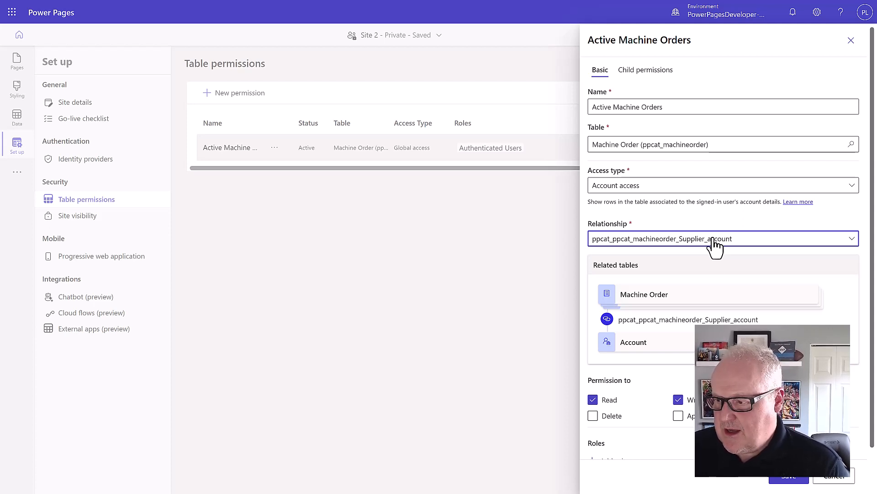
pyautogui.click(791, 479)
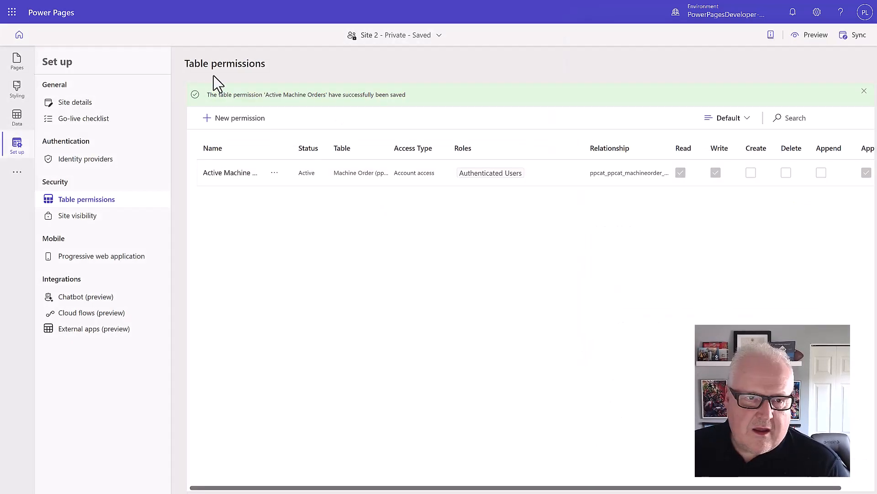
# Preview the Machine Orders page from the Pages workspace
pyautogui.click(20, 58)
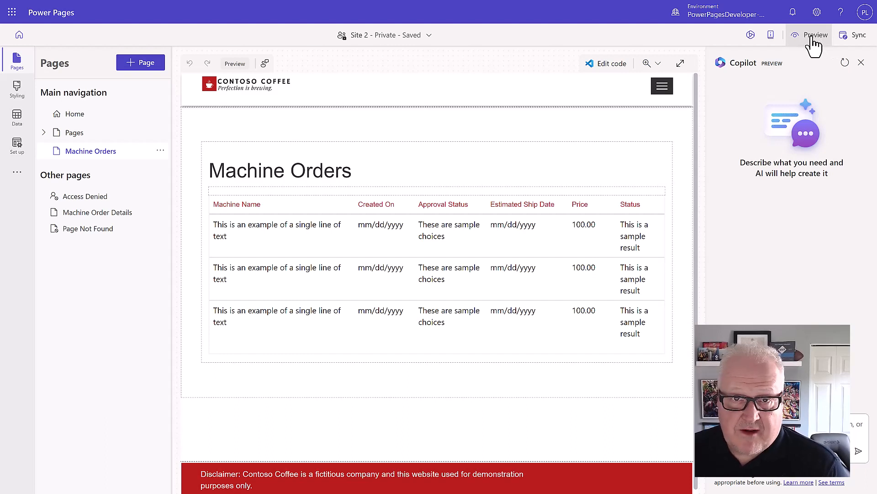
pyautogui.click(813, 42)
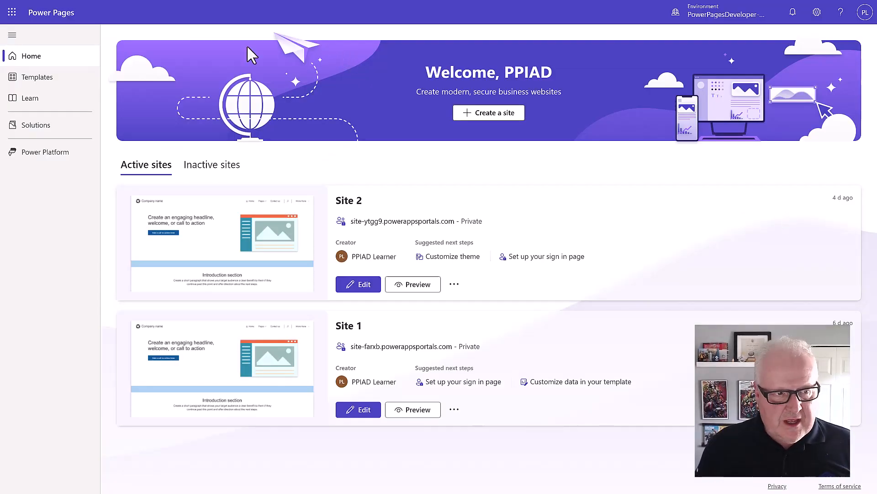
# In Solutions, open Pages in a Day, filter to apps and select Contoso Coffee Supply Management
pyautogui.click(39, 128)
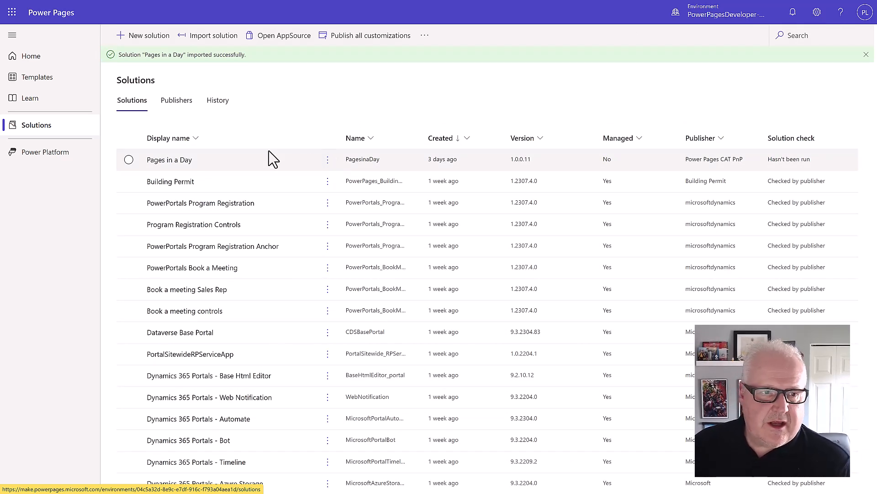
pyautogui.click(174, 161)
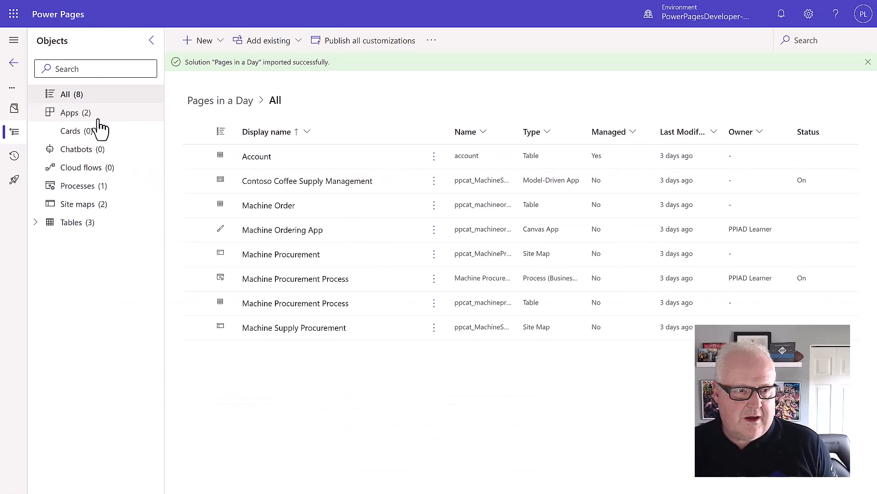
pyautogui.click(97, 118)
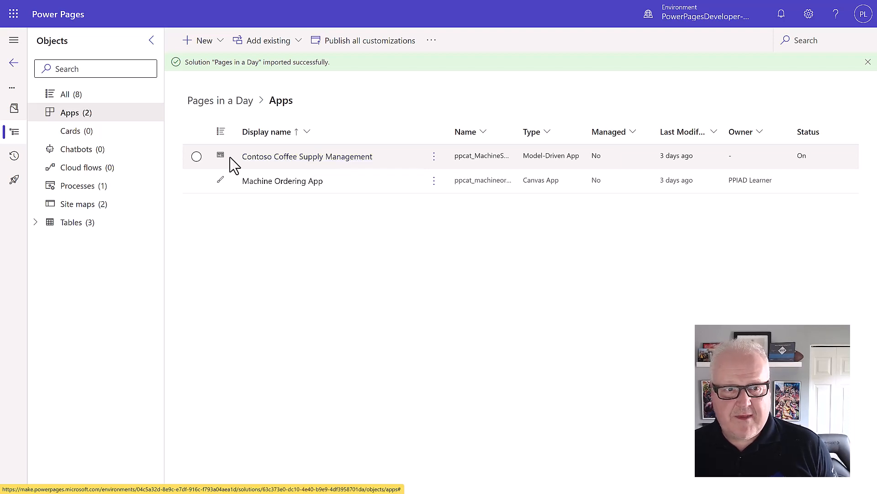
pyautogui.click(197, 156)
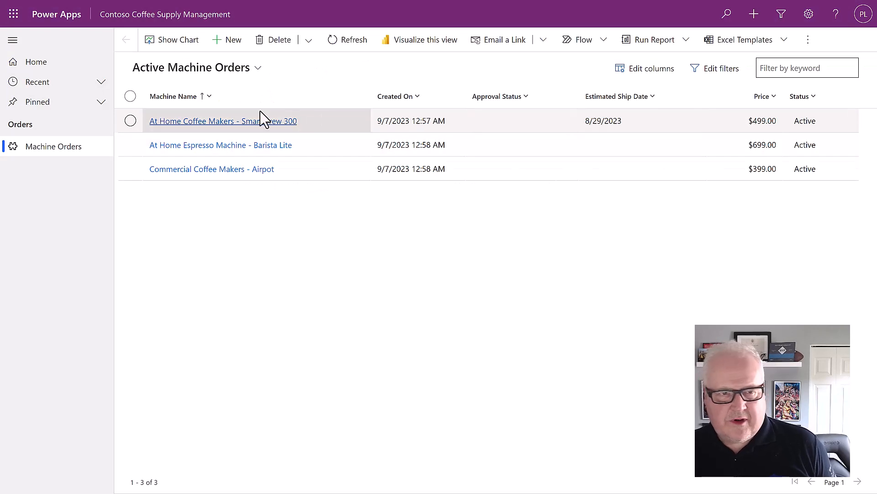
# Create a new Fabrikam account and save it as the Smart Brew 300 order's supplier
pyautogui.click(131, 123)
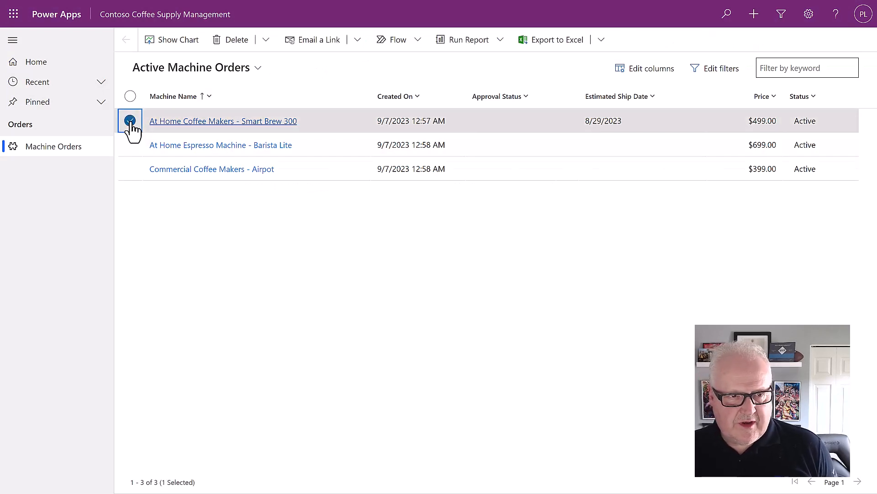
pyautogui.click(183, 121)
pyautogui.click(263, 295)
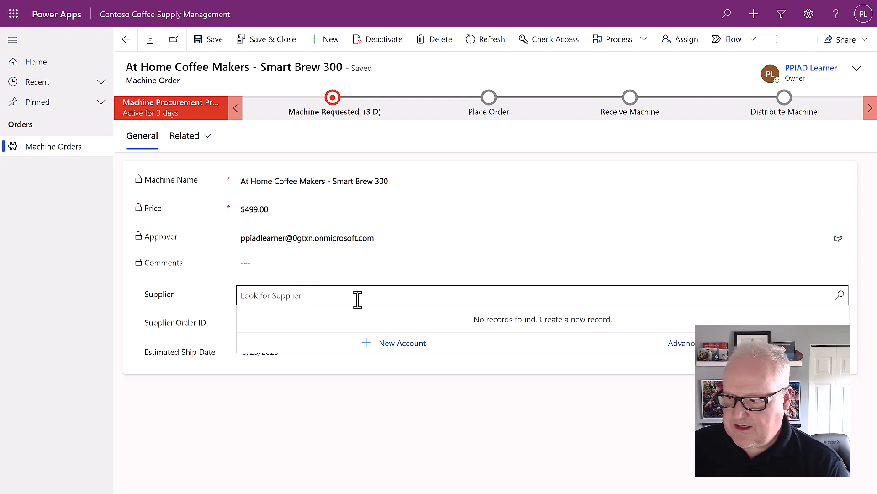
pyautogui.click(399, 348)
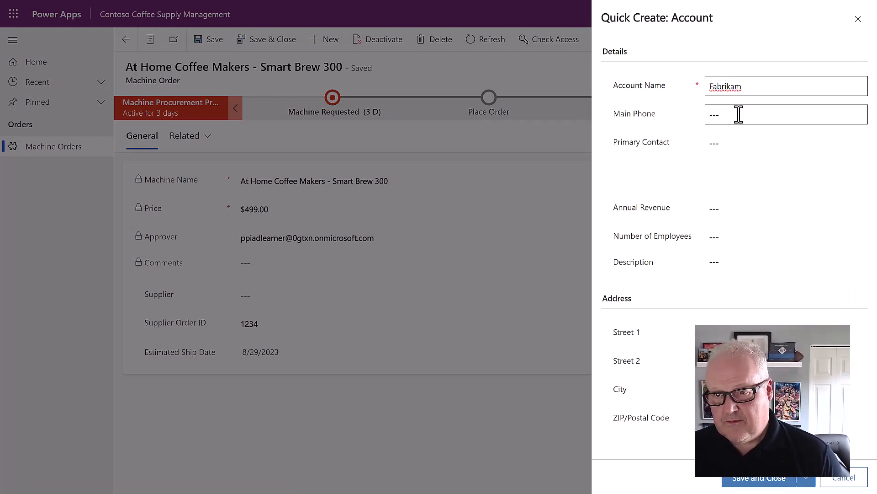
pyautogui.click(739, 115)
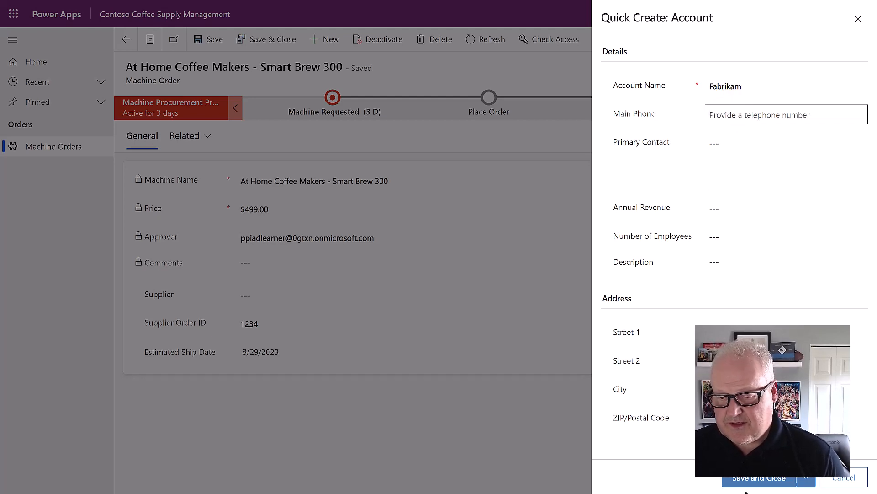
pyautogui.click(761, 481)
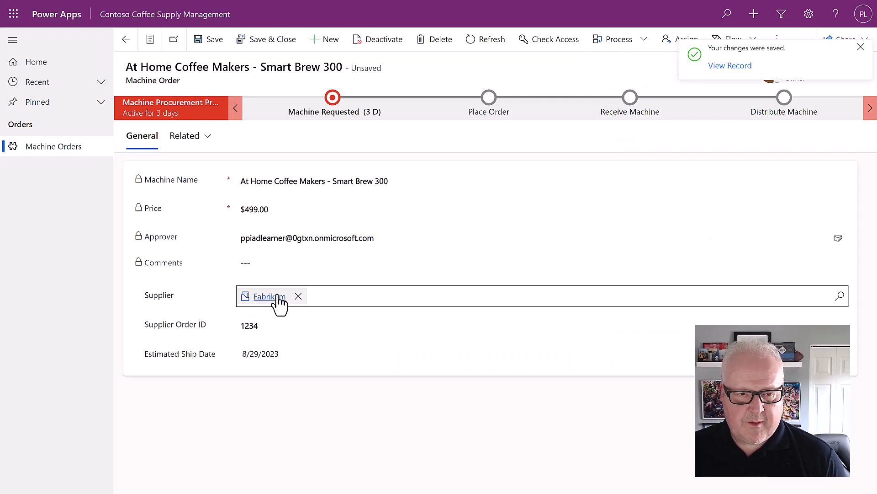
# Set Fabrikam as the Barista Lite order's supplier, then open the Airpot order's Supplier lookup
pyautogui.click(150, 40)
pyautogui.click(218, 143)
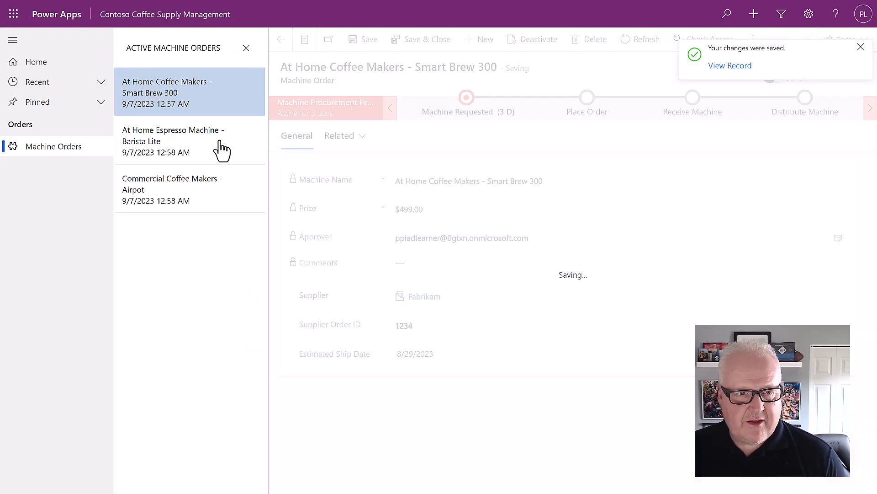
pyautogui.click(441, 298)
pyautogui.click(447, 333)
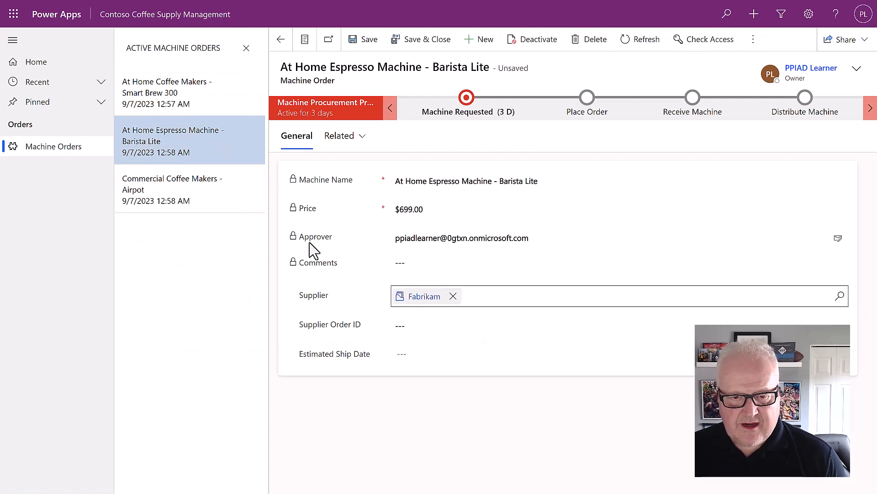
pyautogui.click(206, 200)
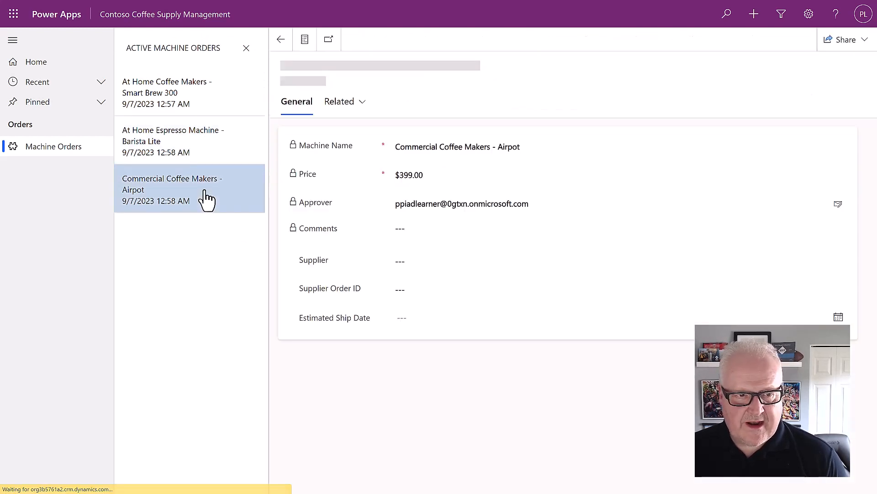
pyautogui.click(417, 294)
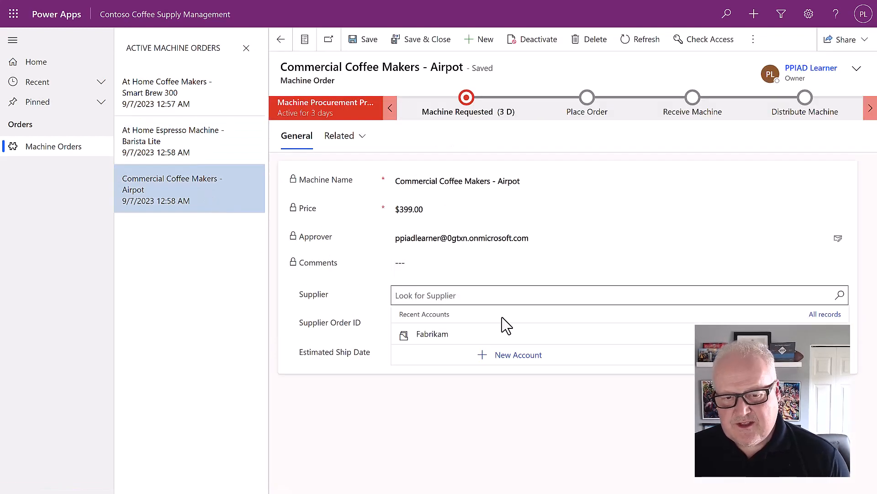
# Add a new Contoso International account from the Supplier lookup, then save and close the Airpot order
pyautogui.click(508, 357)
pyautogui.click(731, 85)
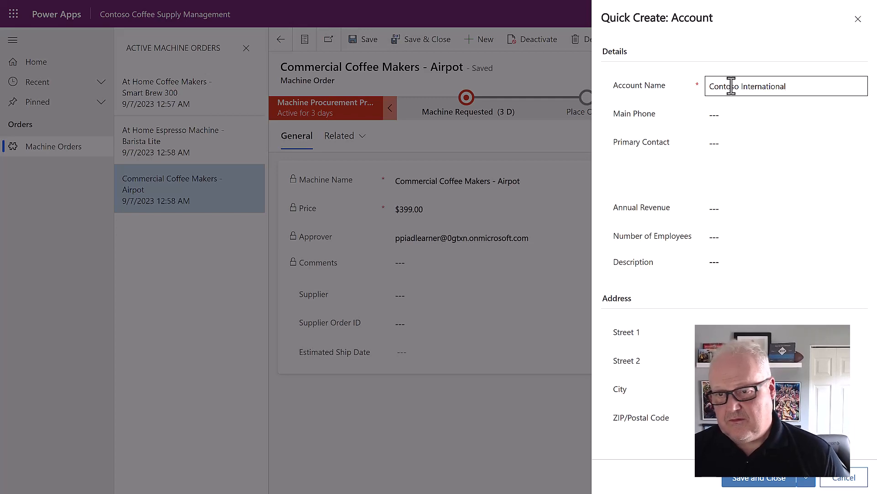
pyautogui.click(722, 115)
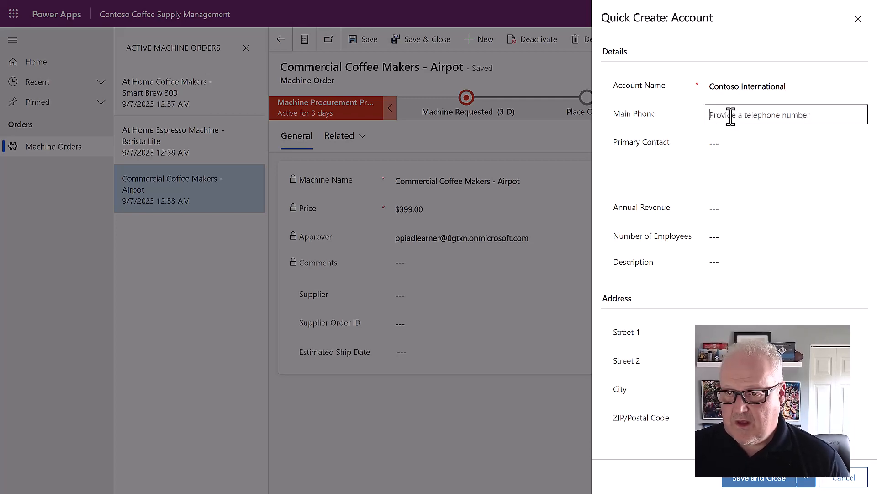
pyautogui.click(769, 480)
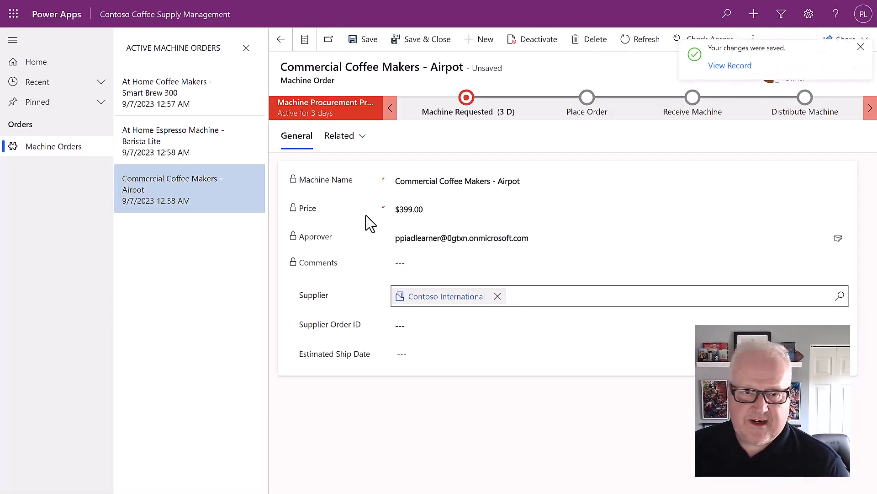
pyautogui.click(410, 47)
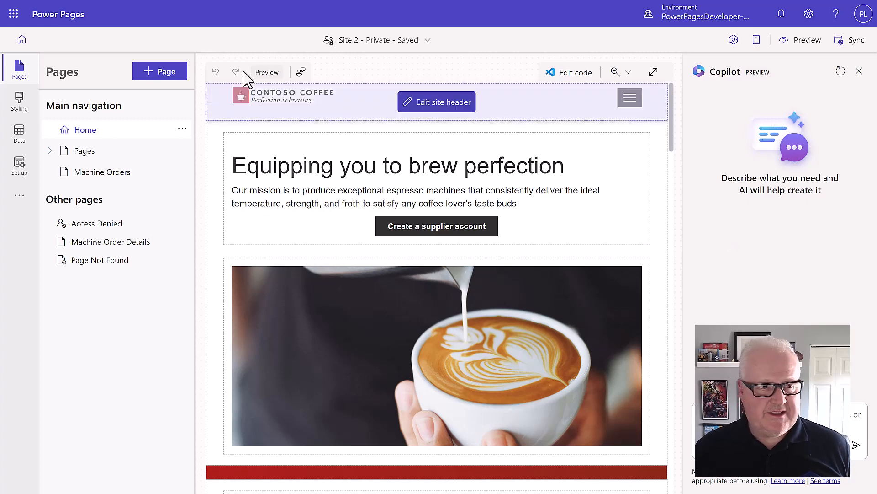
# Search the Data workspace for 'contac', open the Contact table, and select the contact with an e-mail
pyautogui.click(20, 137)
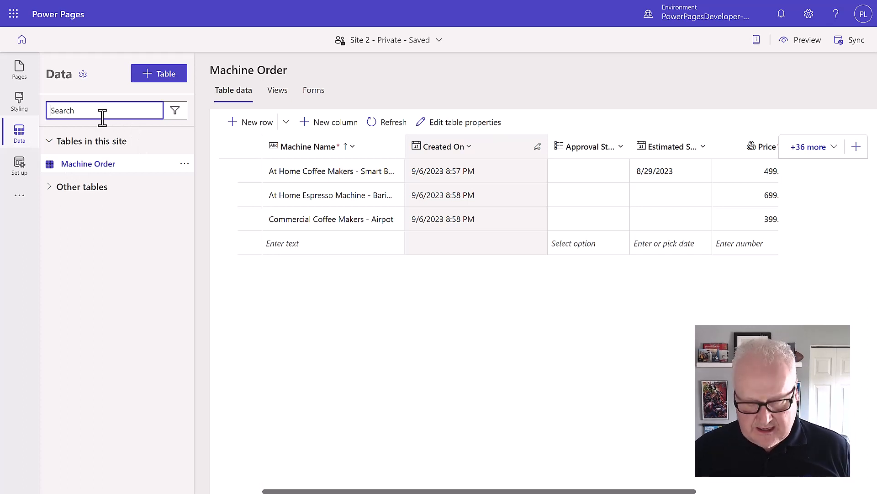
pyautogui.write('contac')
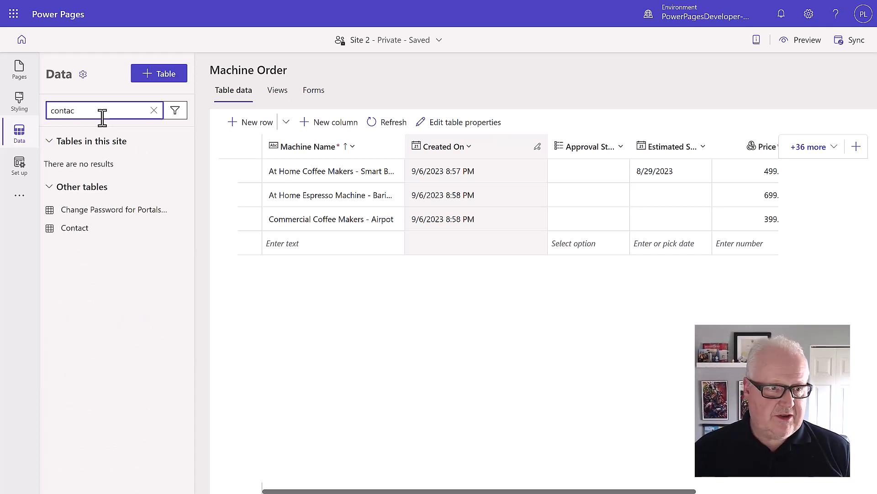
pyautogui.click(84, 231)
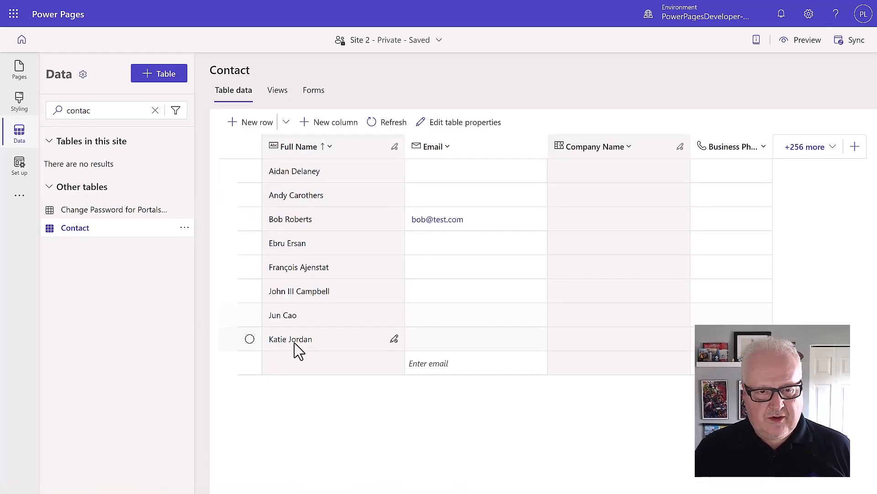
pyautogui.click(587, 228)
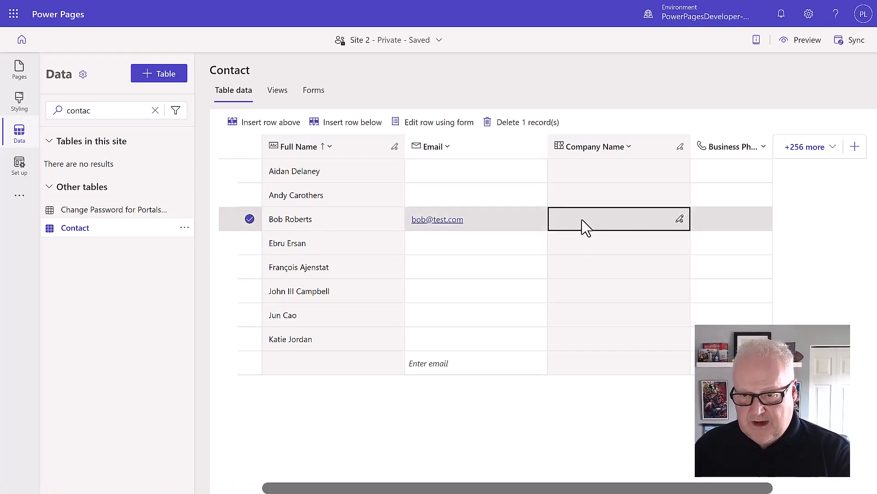
# Set the supplier contact's Account Name to Fabrikam, save the form, and refresh the Contact table
pyautogui.click(450, 126)
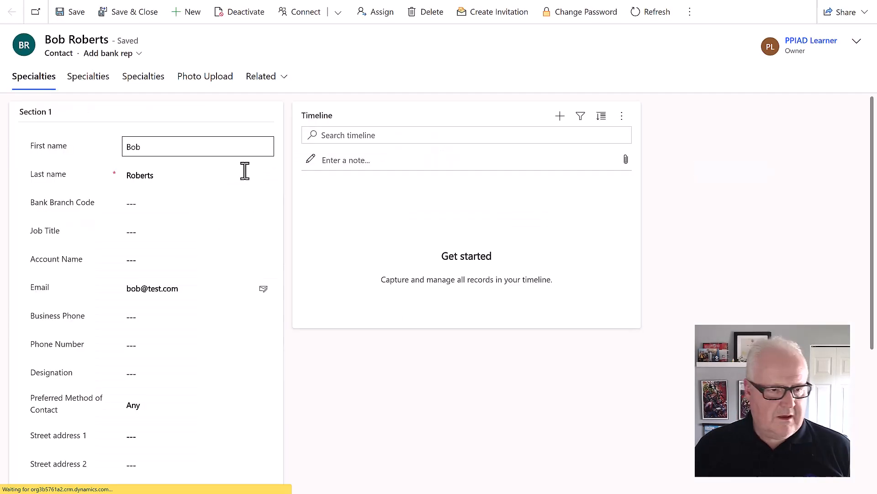
pyautogui.click(168, 258)
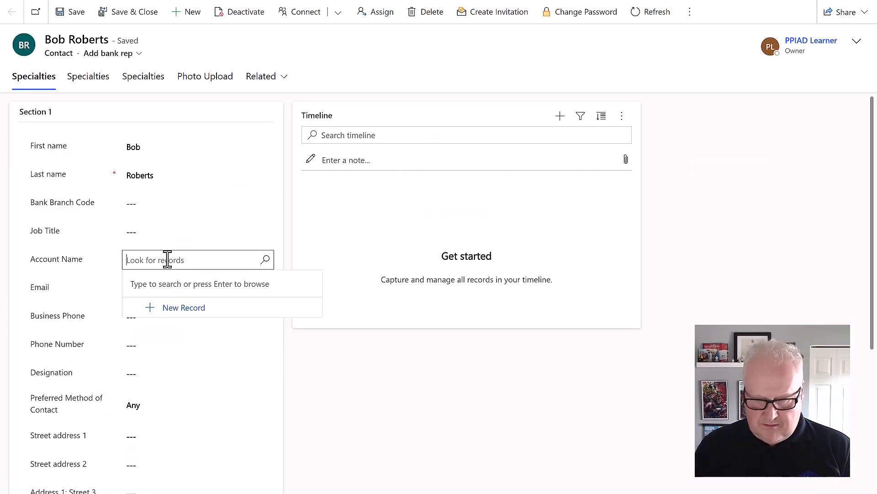
pyautogui.click(187, 331)
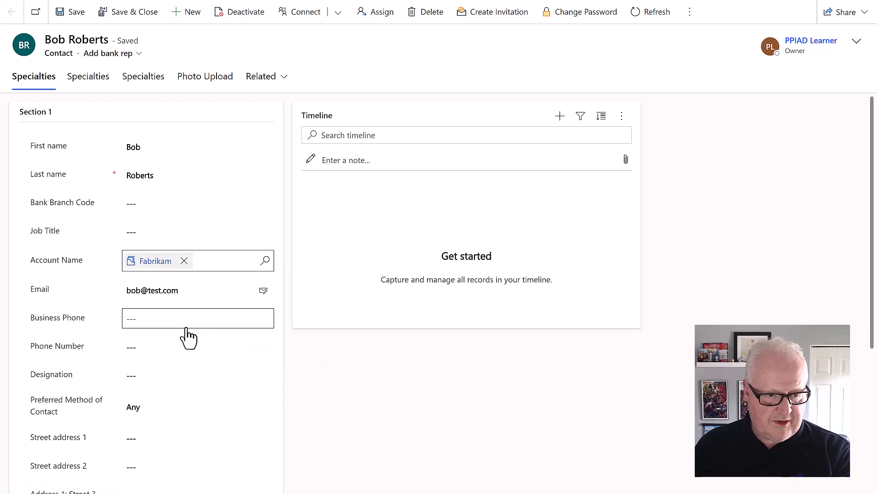
pyautogui.click(128, 20)
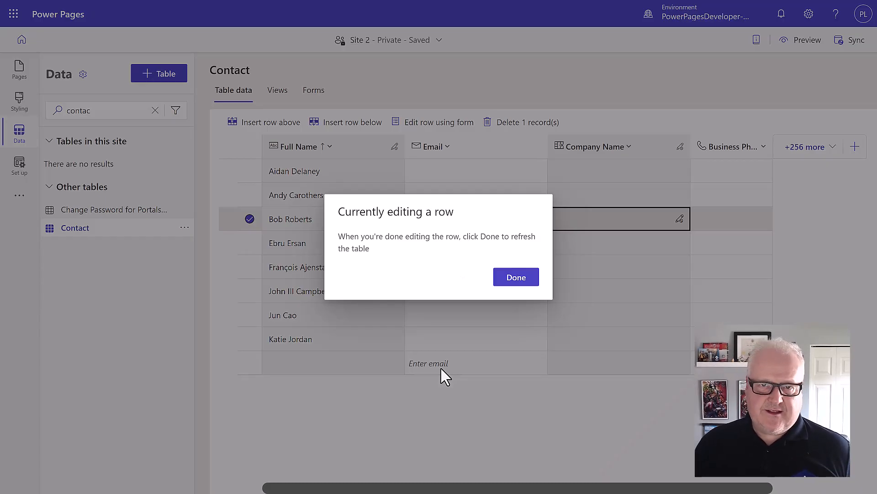
pyautogui.click(514, 276)
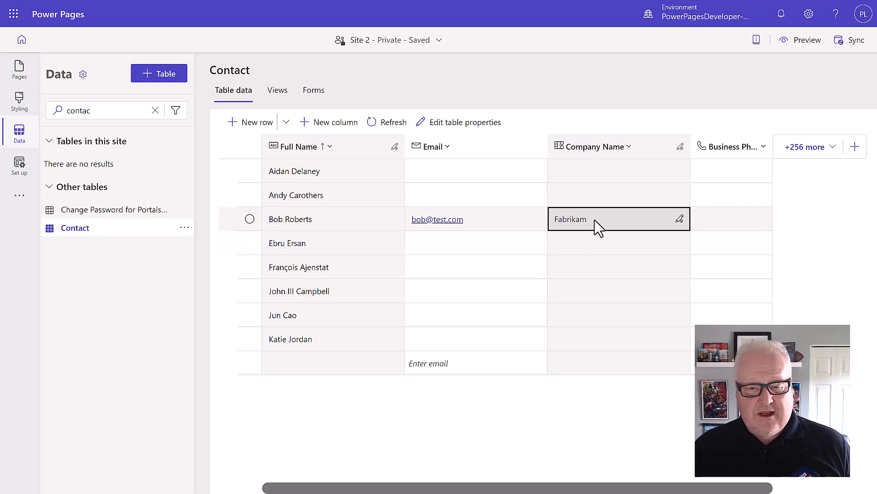
# Switch back to the site's Pages workspace
pyautogui.click(19, 70)
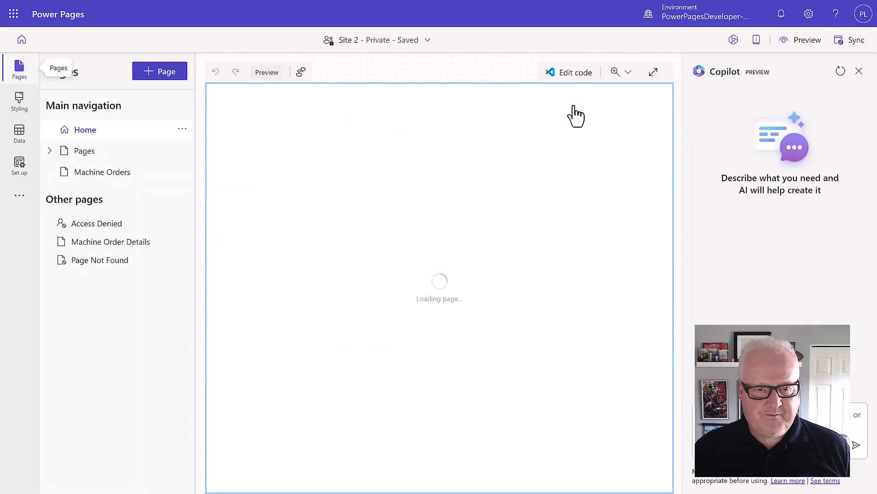
# Preview the site and view Machine Orders, listing Smart Brew 300 and Barista Lite
pyautogui.click(807, 40)
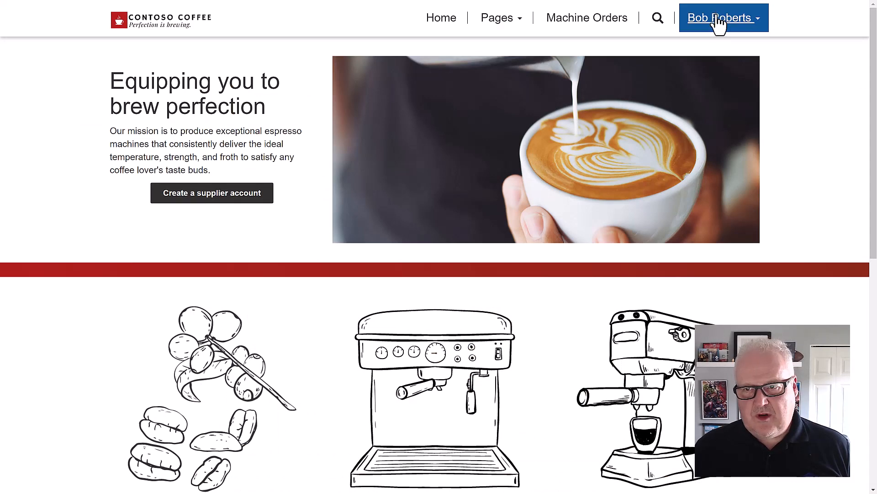
pyautogui.click(585, 20)
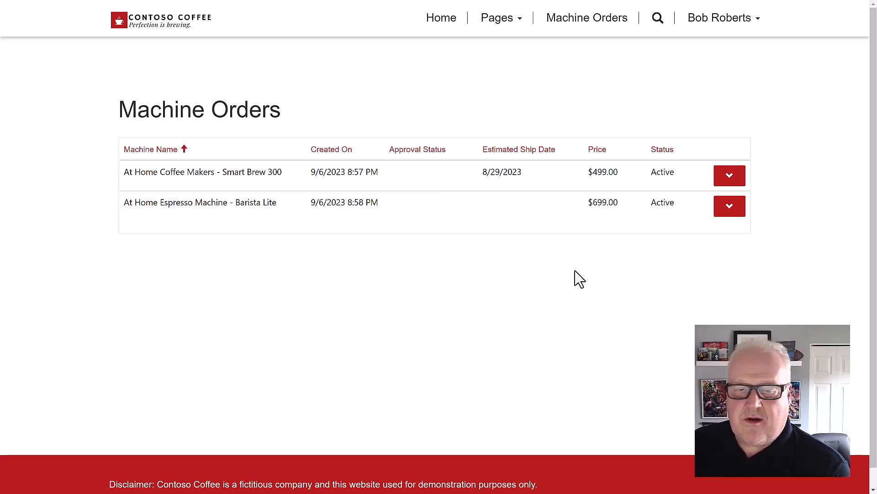
# Edit the Barista Lite order with Supplier Order ID 12345 and ship date 9/27/2023, then submit
pyautogui.click(730, 208)
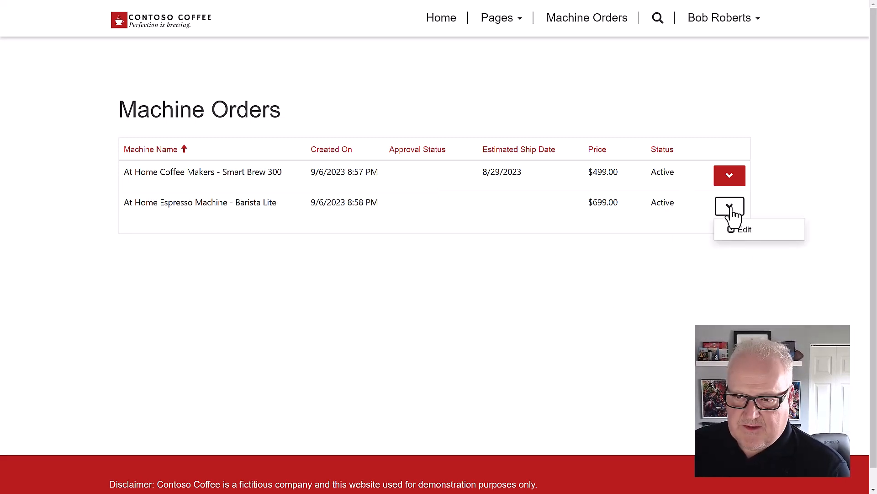
pyautogui.click(731, 229)
pyautogui.scroll(-3, 288, 208)
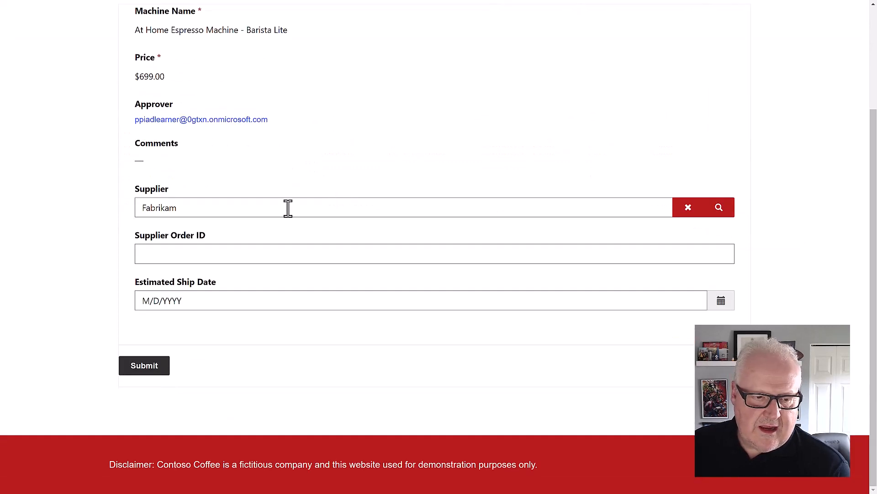
pyautogui.click(253, 248)
pyautogui.write('12345')
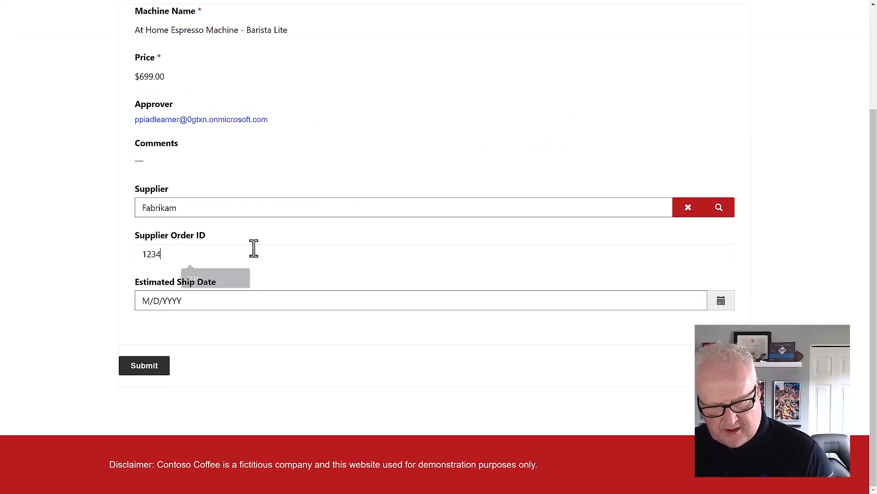
pyautogui.click(249, 301)
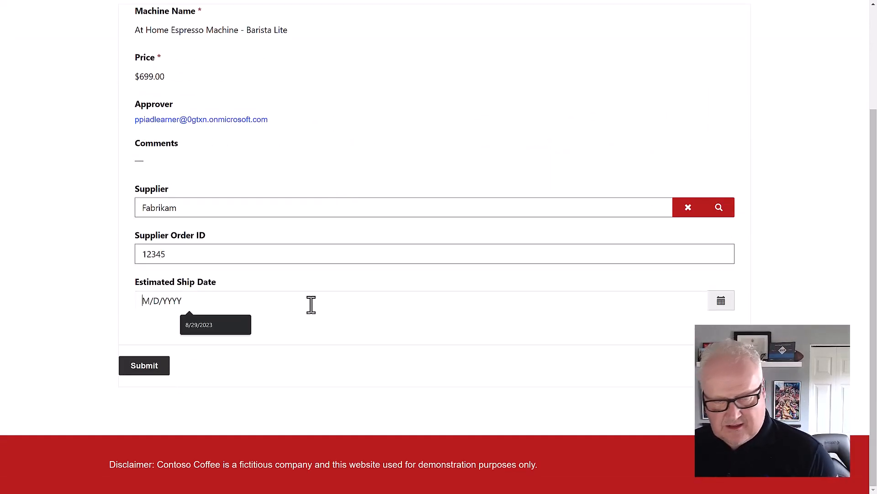
pyautogui.press('Tab')
pyautogui.click(729, 303)
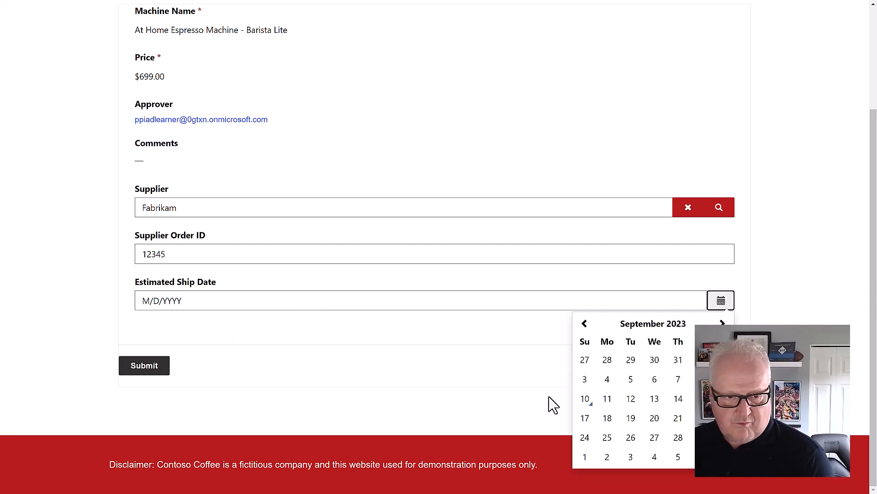
pyautogui.click(654, 436)
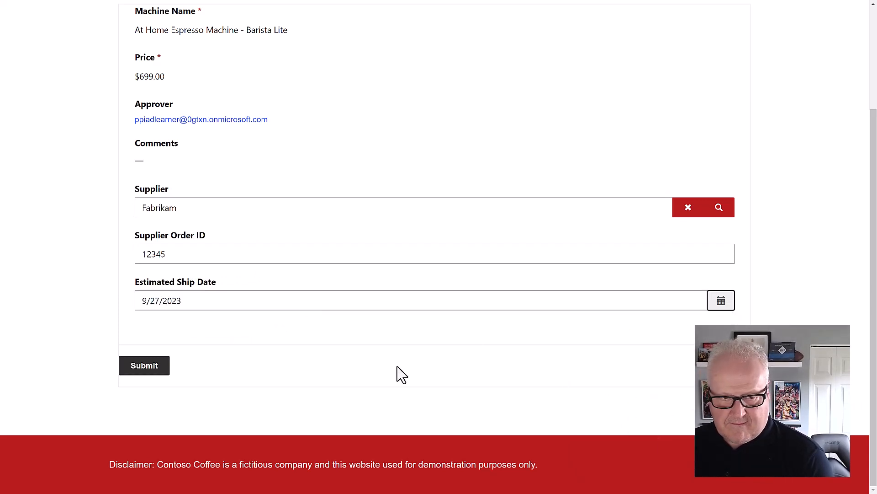
pyautogui.click(142, 371)
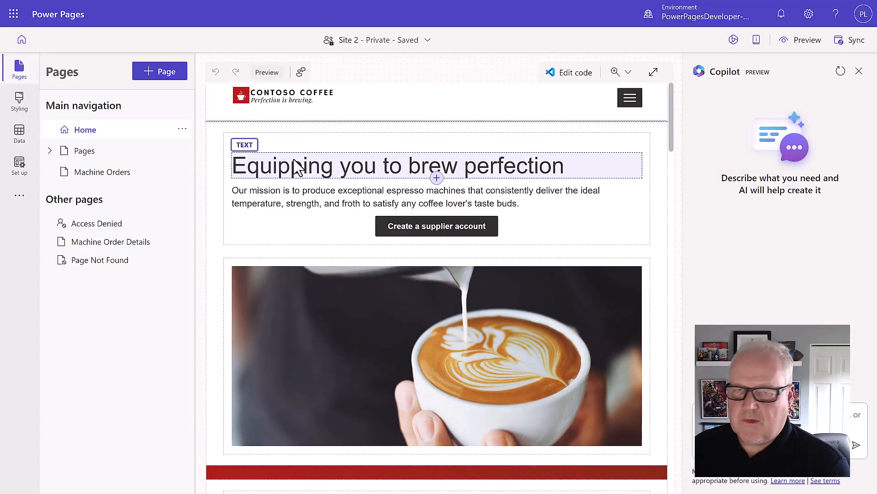
# Open the Child permissions of the Active Machine Orders entry under Set up > Table permissions
pyautogui.click(18, 173)
pyautogui.click(105, 230)
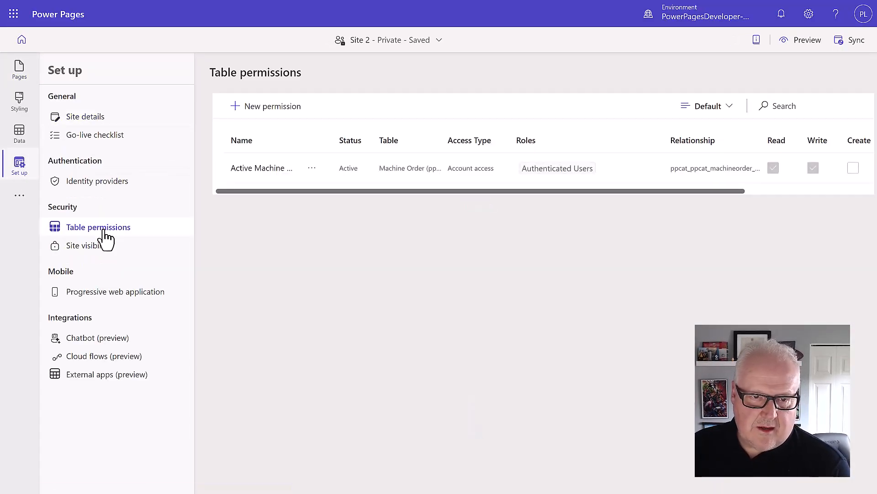
pyautogui.click(259, 169)
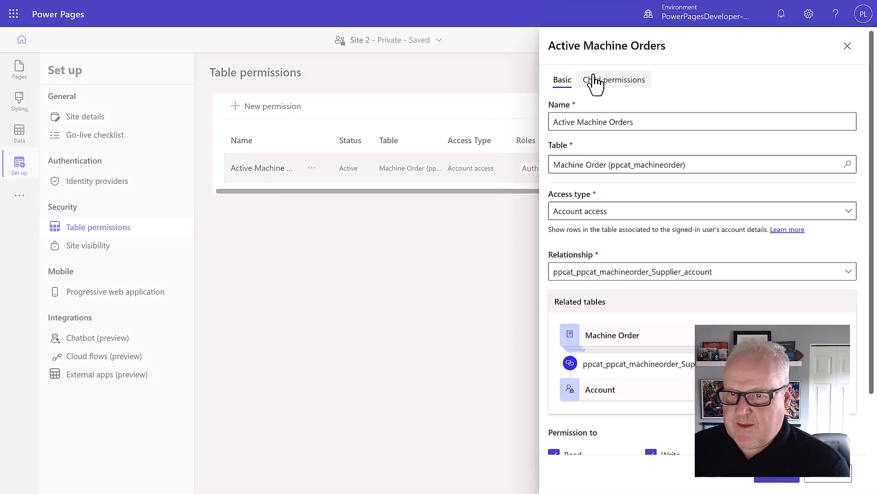
pyautogui.click(607, 82)
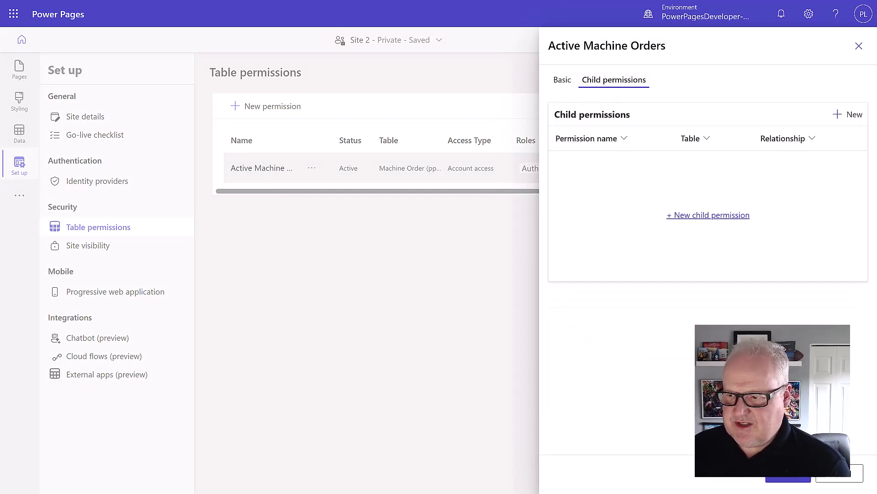
# Create child permission 'Machine Orders -> Supplier' on Account via ppcat_ppcat_machineorder_Supplier_account relationship
pyautogui.click(708, 215)
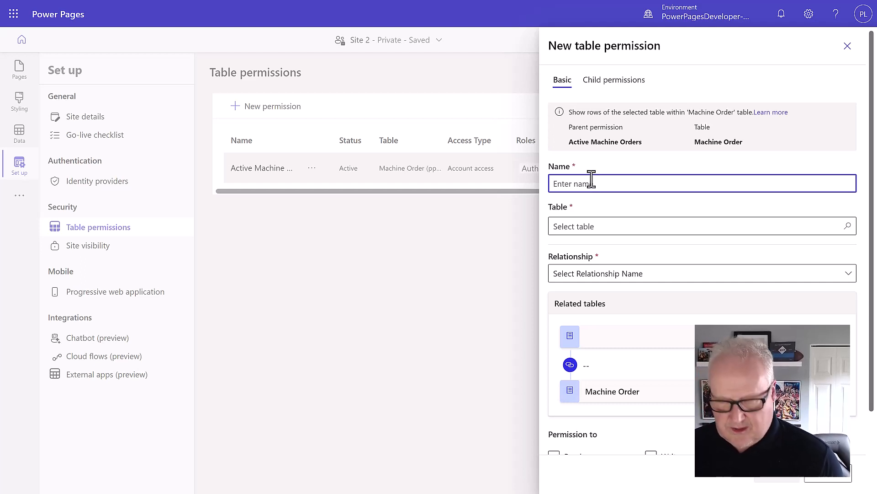
pyautogui.write('Machine Orders -> Supplier')
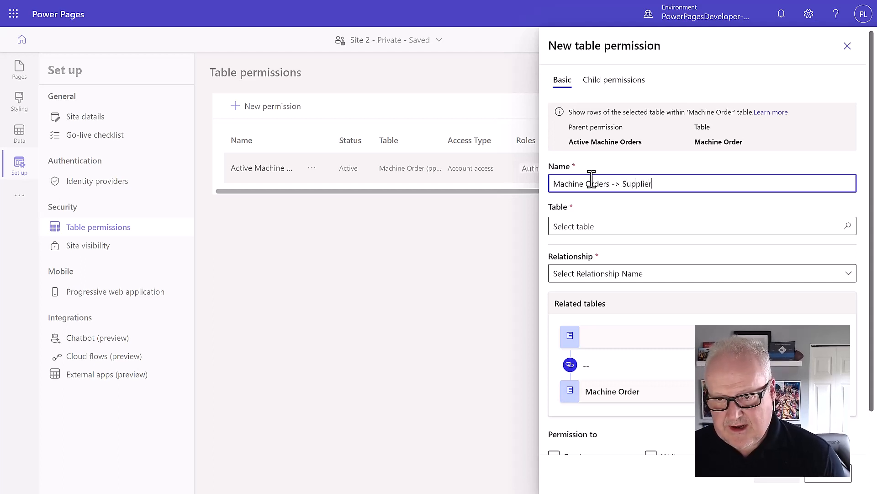
pyautogui.click(605, 227)
pyautogui.click(606, 267)
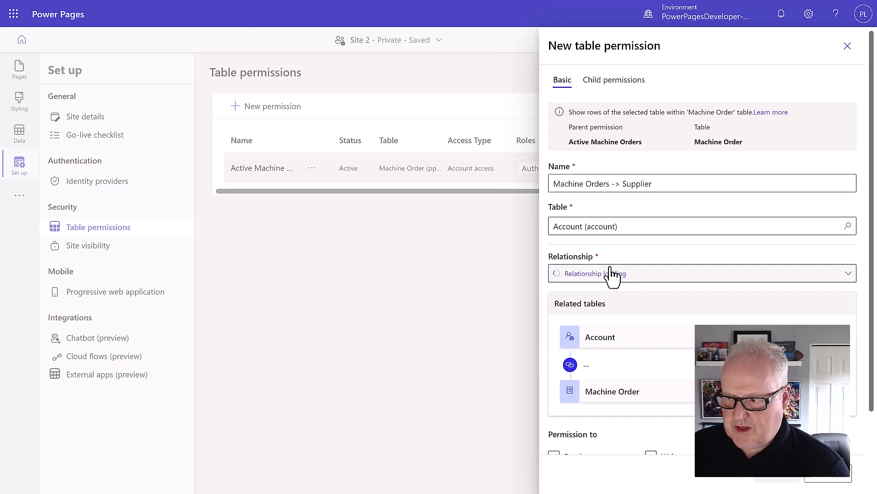
pyautogui.click(658, 274)
pyautogui.click(640, 294)
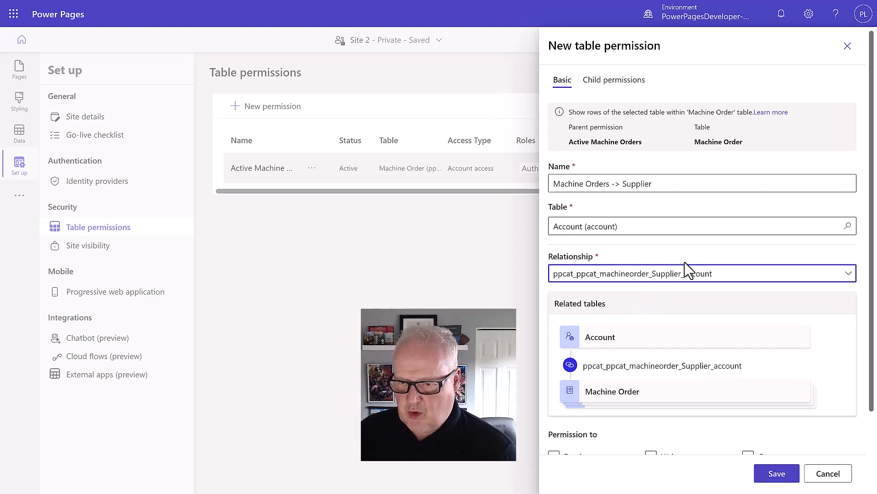
# Grant Read, Write and Append privileges and save the child permission
pyautogui.scroll(-2, 688, 269)
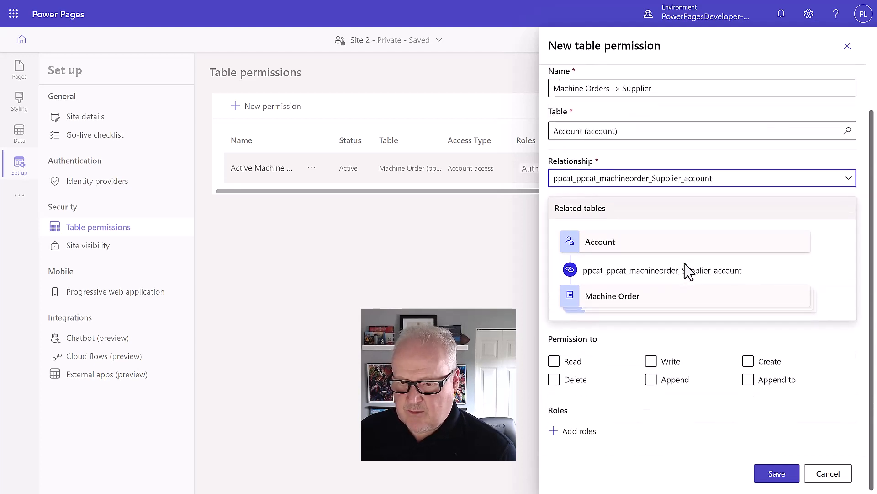
pyautogui.click(554, 362)
pyautogui.click(651, 362)
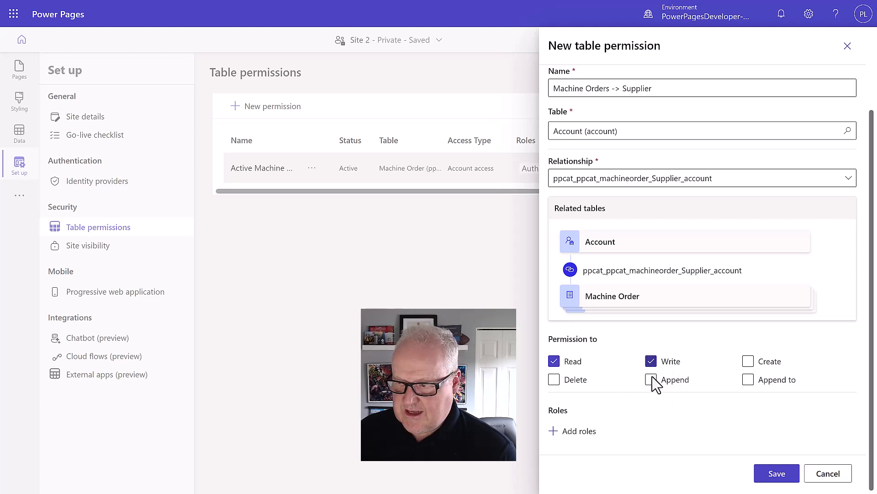
pyautogui.click(652, 380)
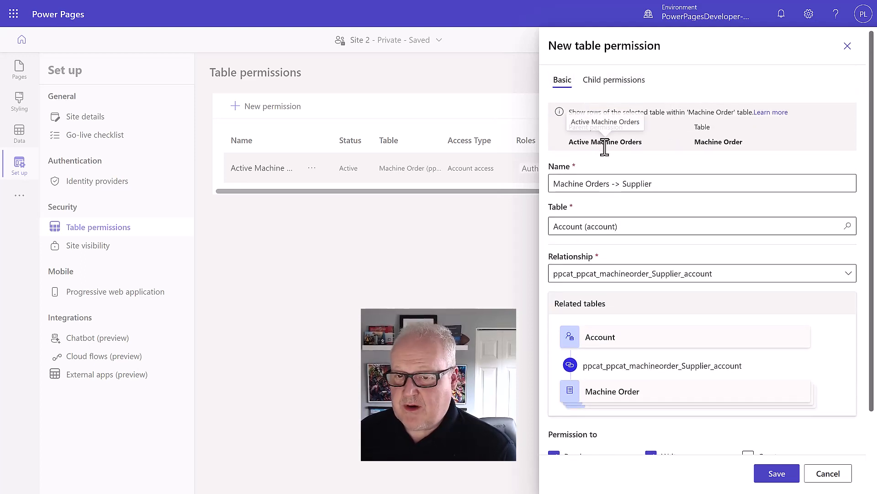
pyautogui.click(777, 473)
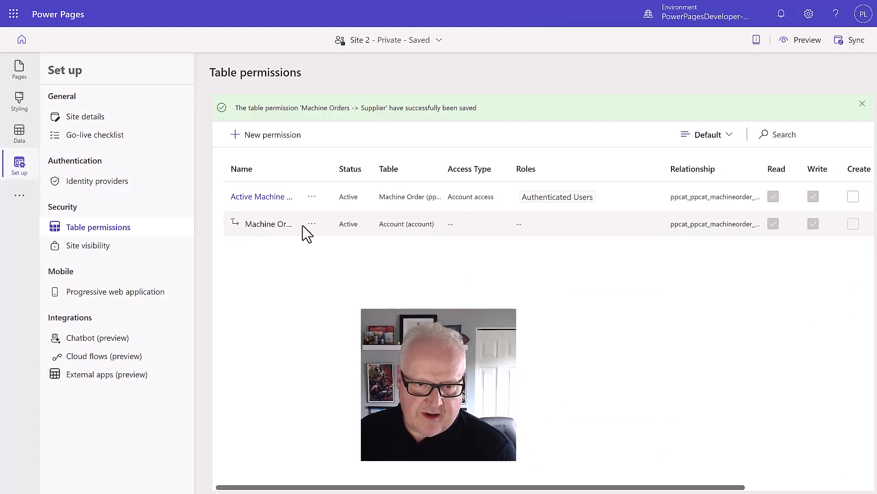
# Preview the site at desktop size and go to the Machine Orders page
pyautogui.click(808, 44)
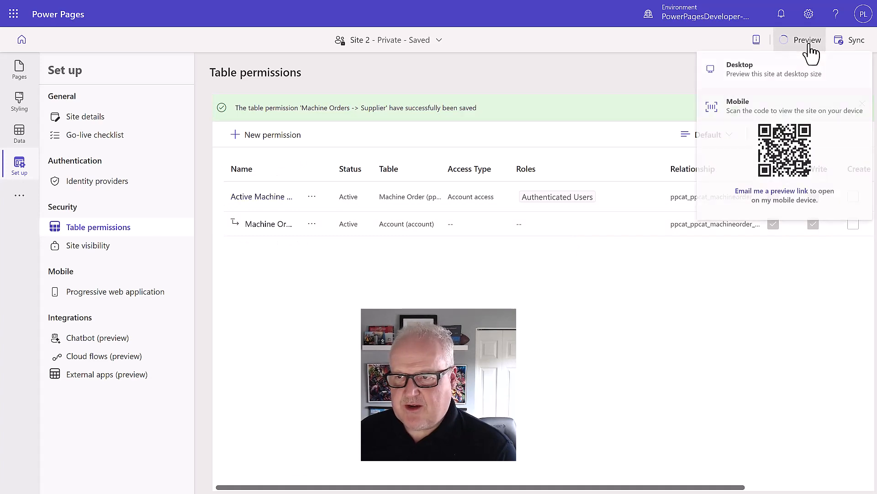
pyautogui.click(779, 75)
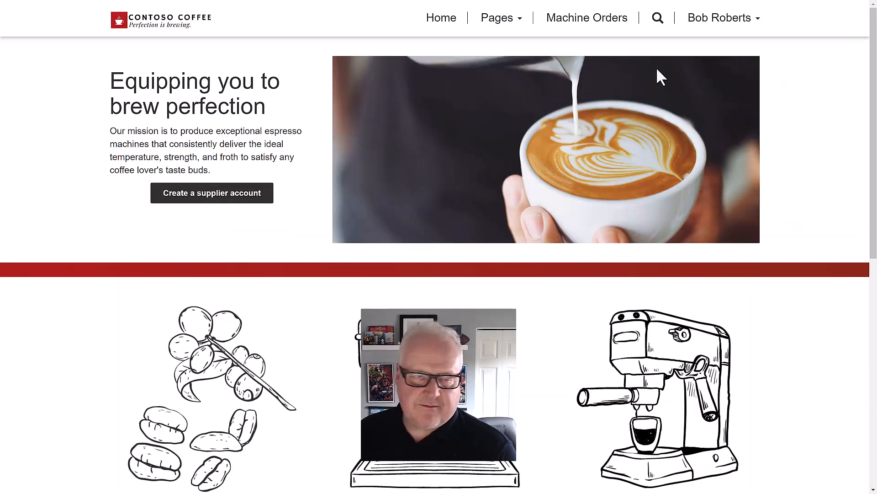
pyautogui.click(588, 22)
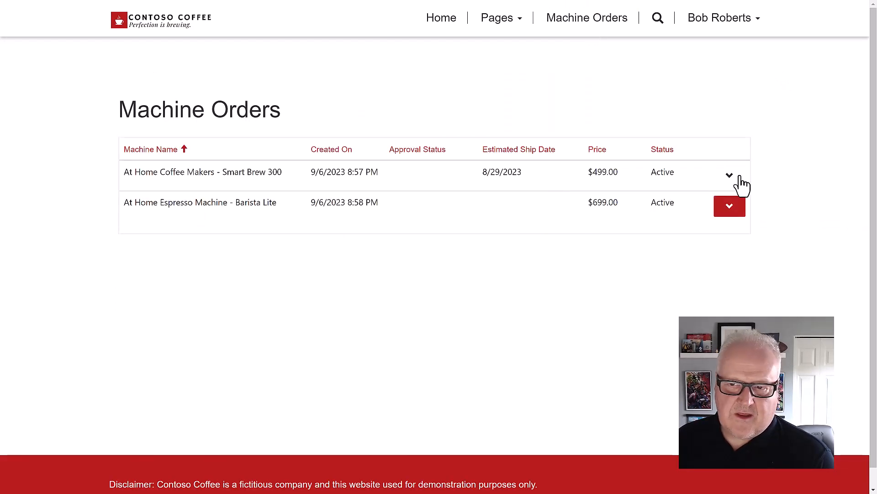
# Resubmit the Barista Lite order with Supplier Order ID 12345 and ship date 9/27/2023
pyautogui.click(729, 207)
pyautogui.click(745, 231)
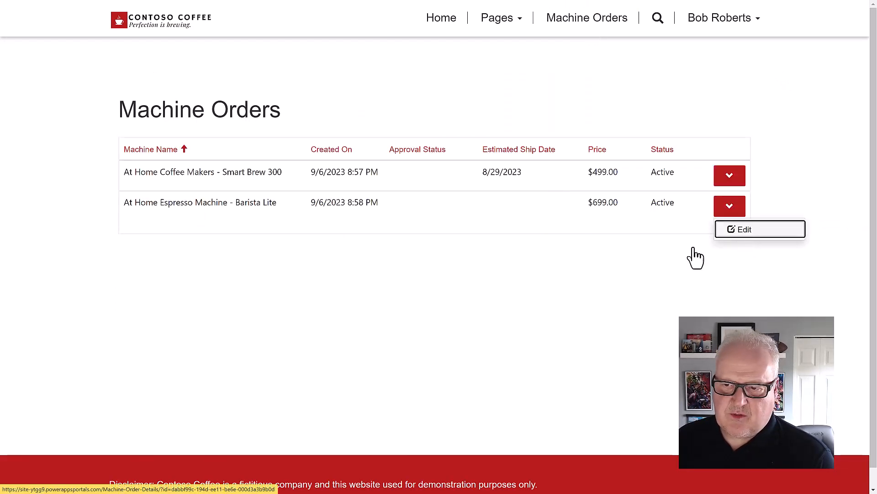
pyautogui.click(232, 383)
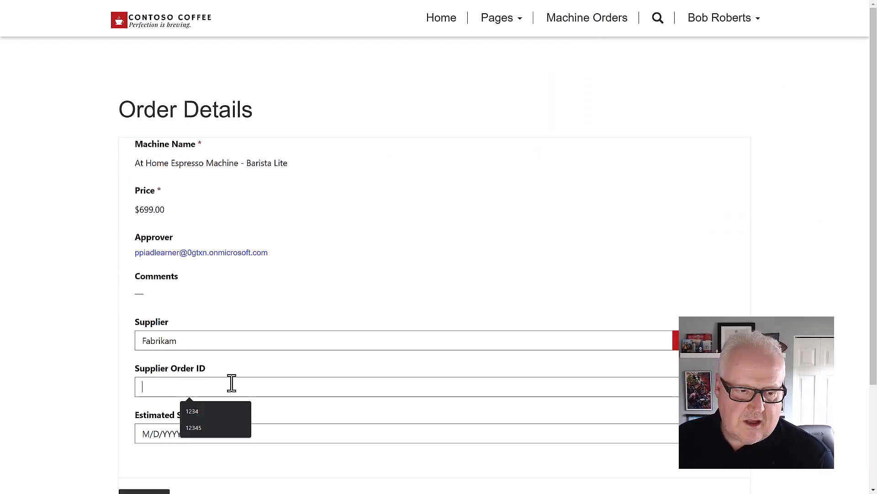
pyautogui.click(210, 427)
pyautogui.click(199, 434)
pyautogui.click(202, 475)
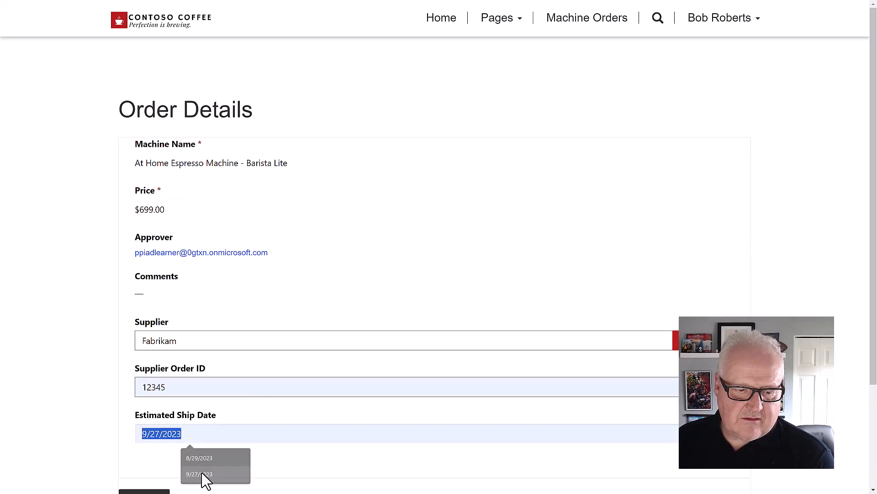
pyautogui.scroll(-3, 409, 324)
pyautogui.click(154, 368)
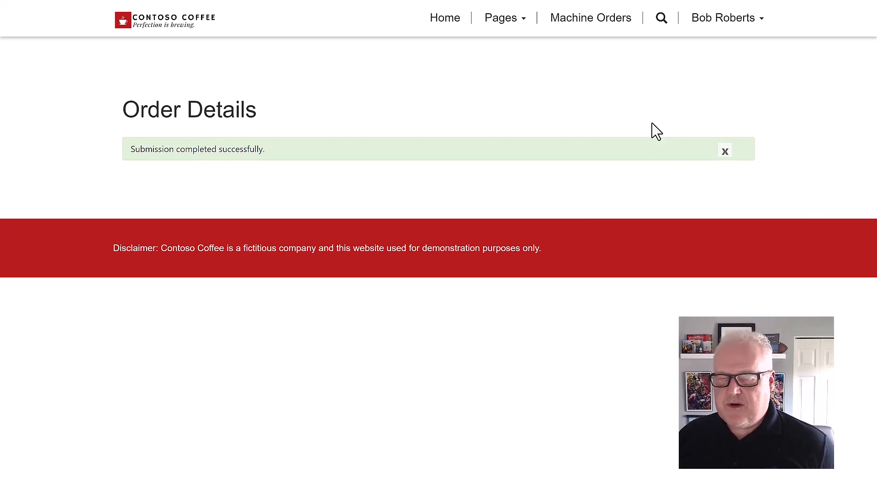
pyautogui.click(741, 23)
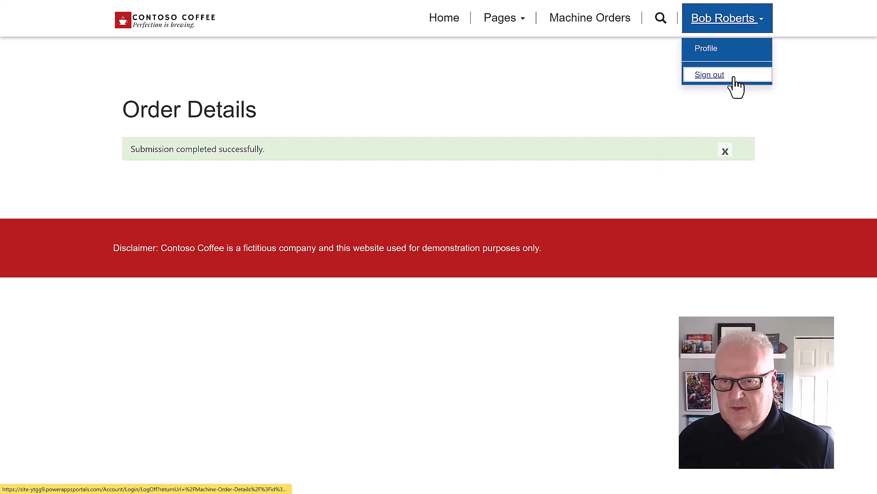
# Sign out, confirm Machine Orders now denies record access, and return to the Power Pages studio
pyautogui.click(734, 77)
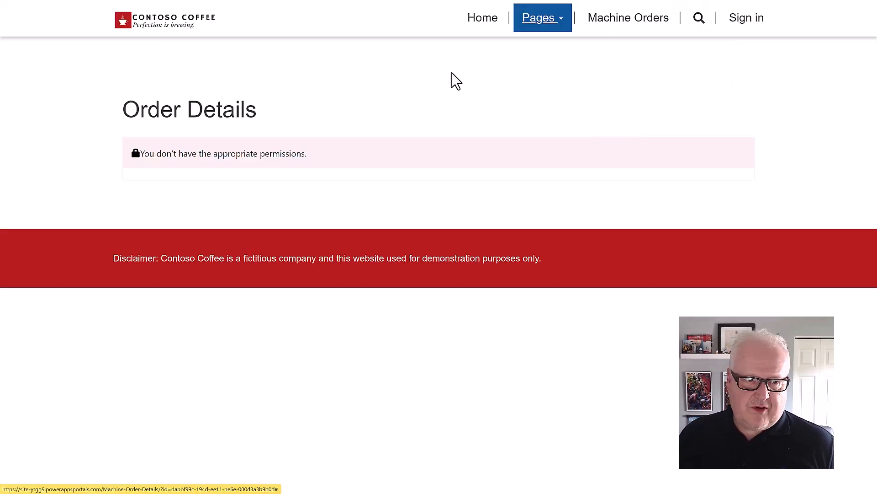
pyautogui.click(640, 33)
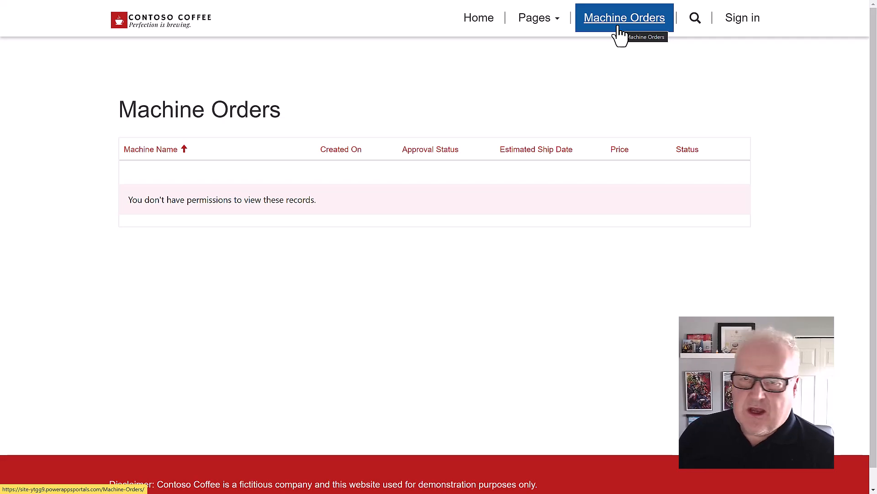
pyautogui.hotkey('ctrl', 'Tab')
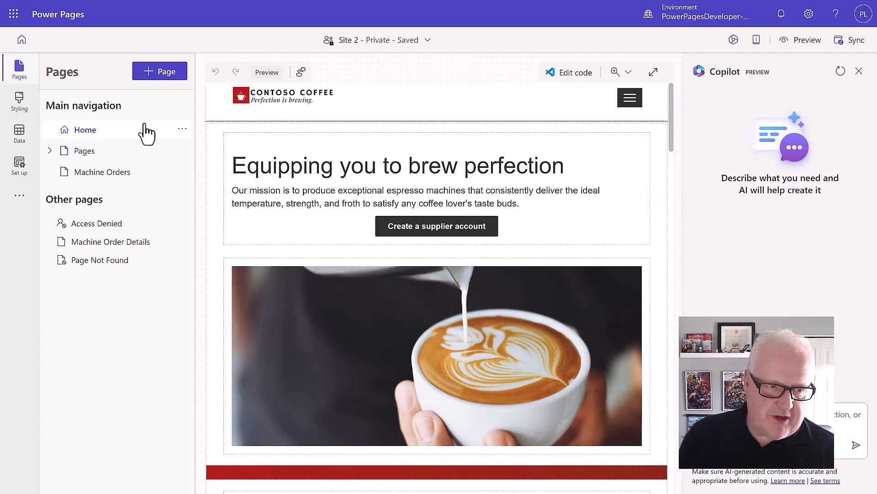
# Limit Machine Orders page visibility to the Authenticated Users role, then preview the site at desktop size
pyautogui.moveTo(151, 177)
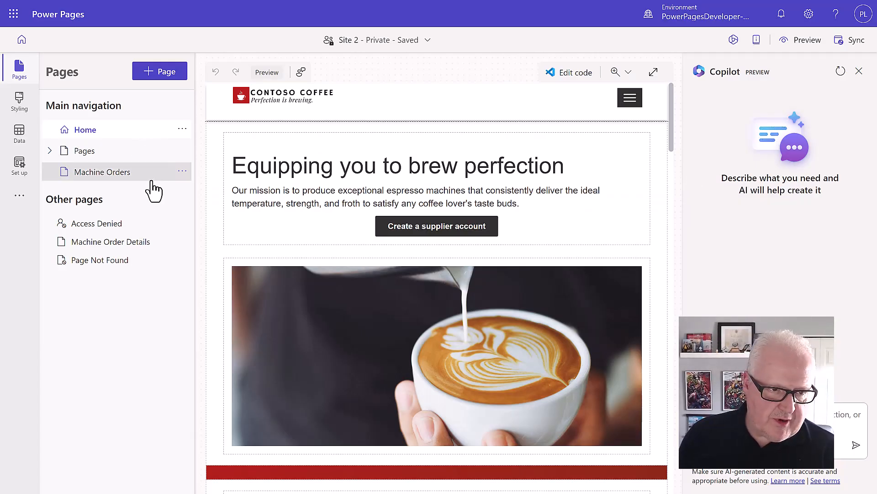
pyautogui.click(183, 172)
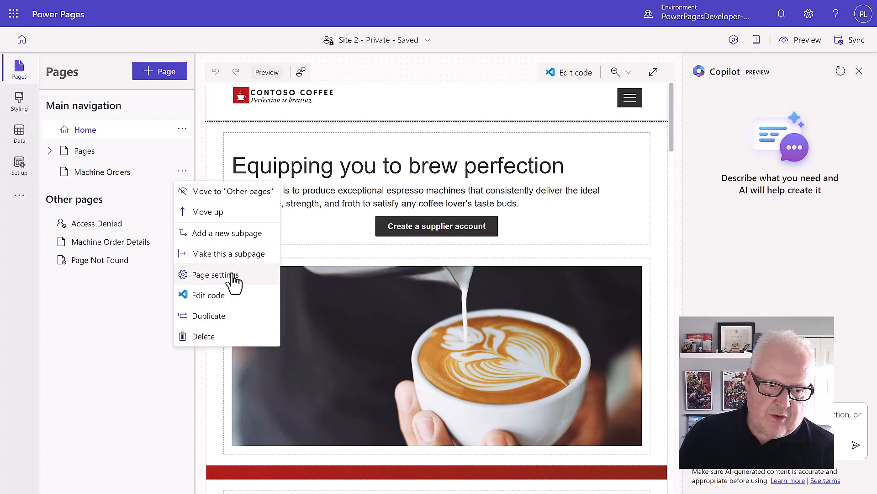
pyautogui.click(219, 275)
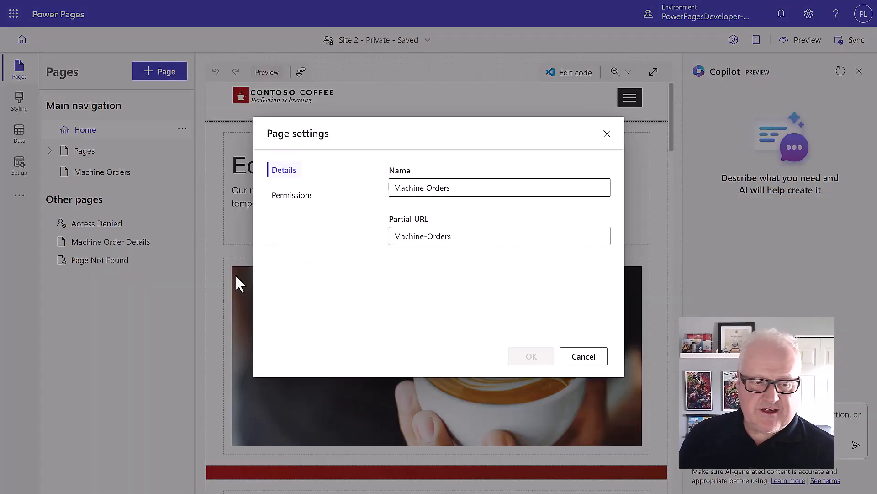
pyautogui.click(291, 196)
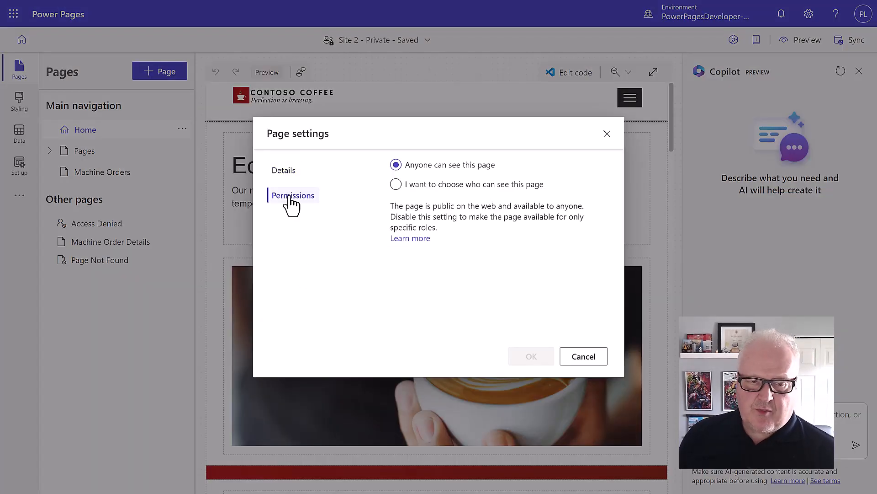
pyautogui.click(397, 185)
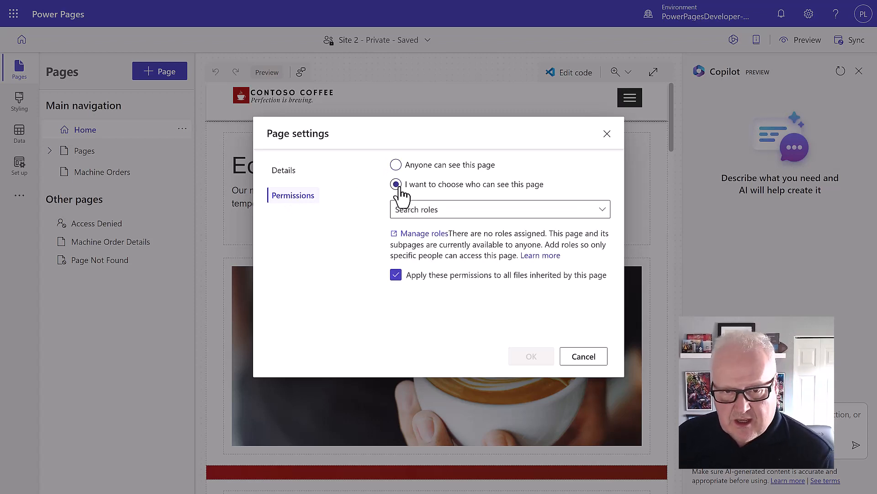
pyautogui.click(440, 211)
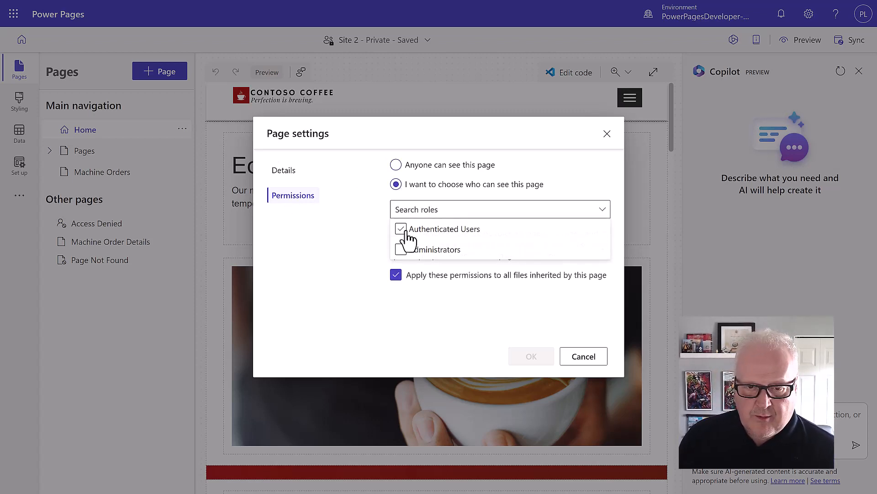
pyautogui.click(402, 231)
pyautogui.click(355, 248)
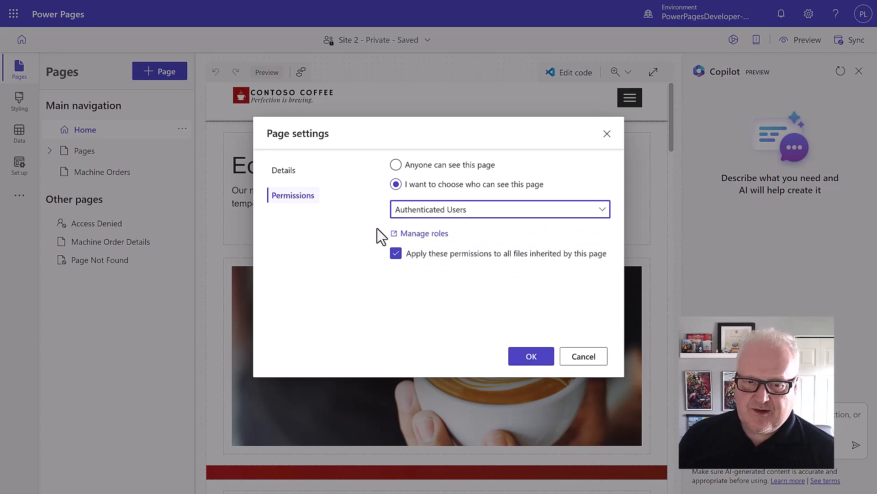
pyautogui.click(531, 361)
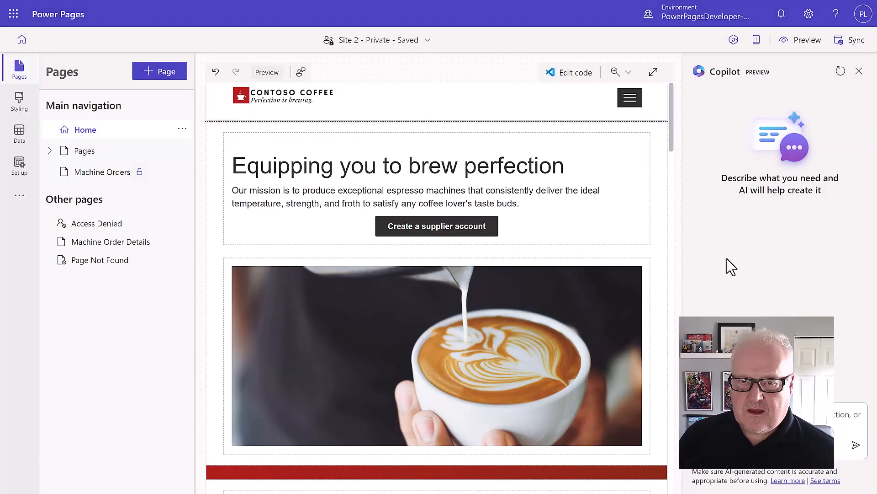
pyautogui.click(805, 42)
pyautogui.click(805, 71)
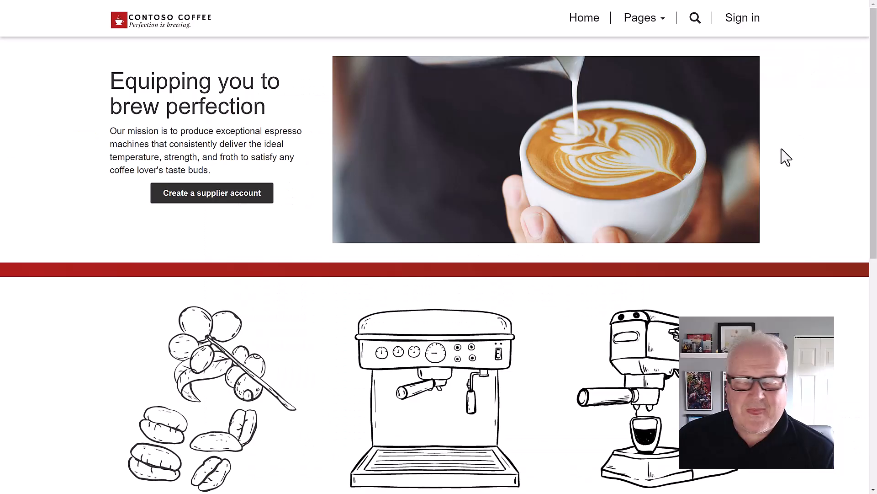